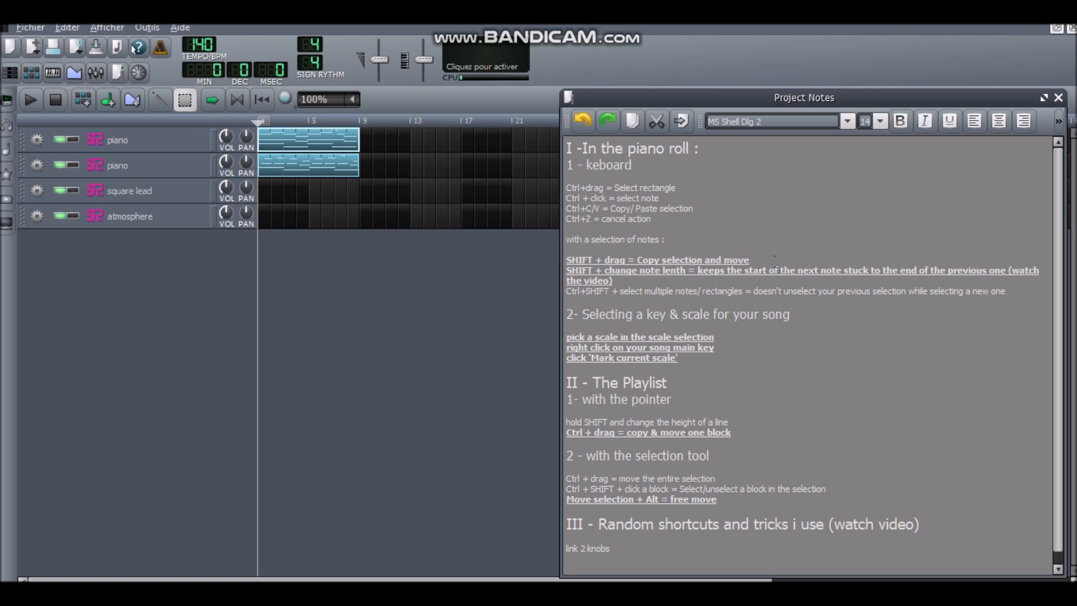
- Open the first track's piano clip in the piano roll and arrange its window alongside the project notes
double_click(340, 147)
drag(665, 99, 445, 188)
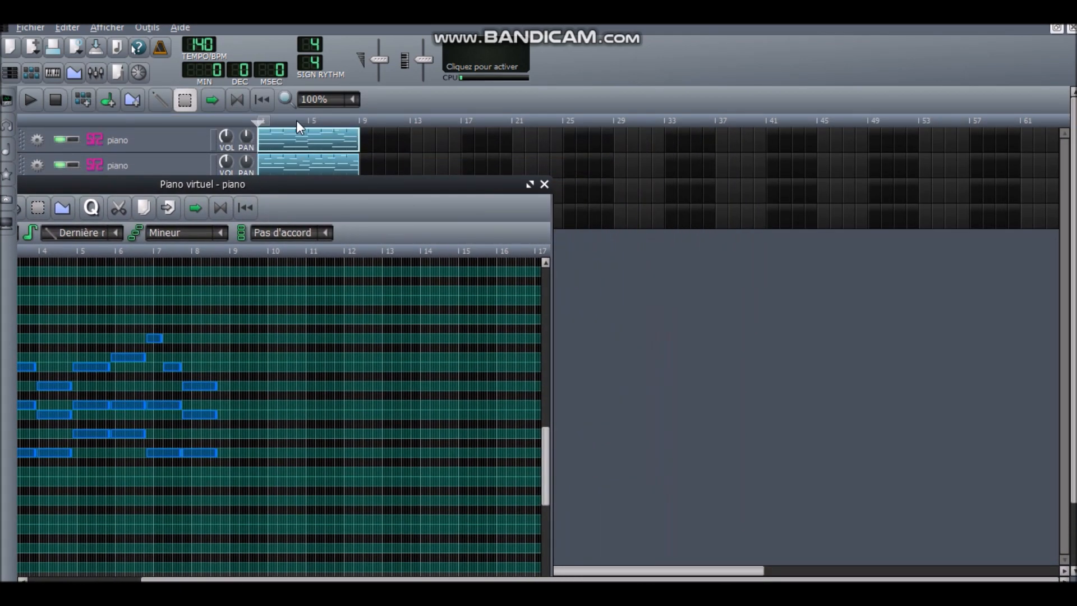
click(119, 73)
drag(376, 190, 566, 118)
click(461, 259)
right_click(487, 258)
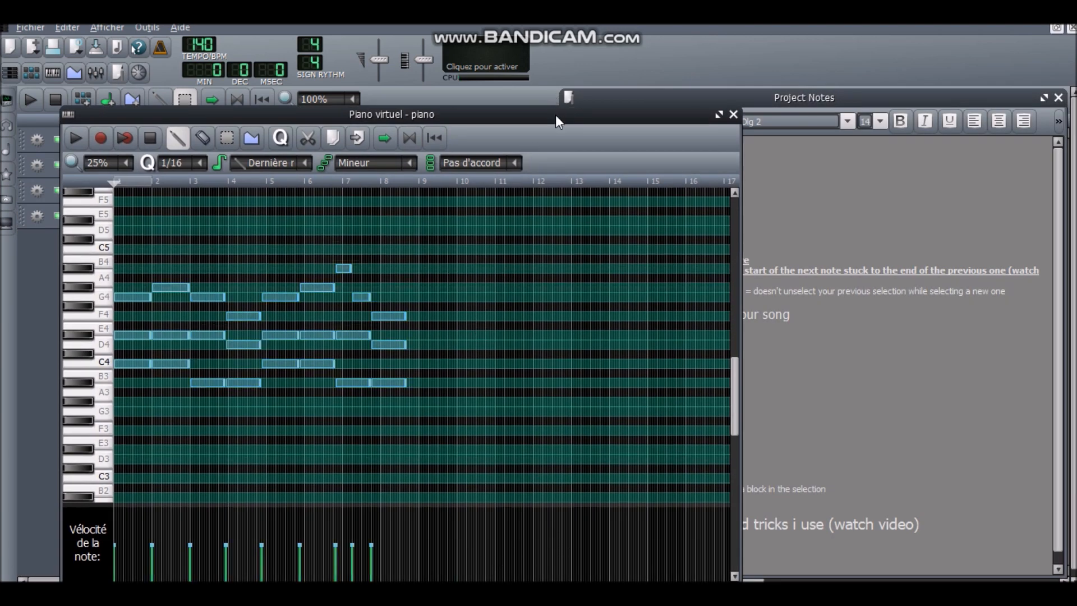
drag(556, 114, 564, 96)
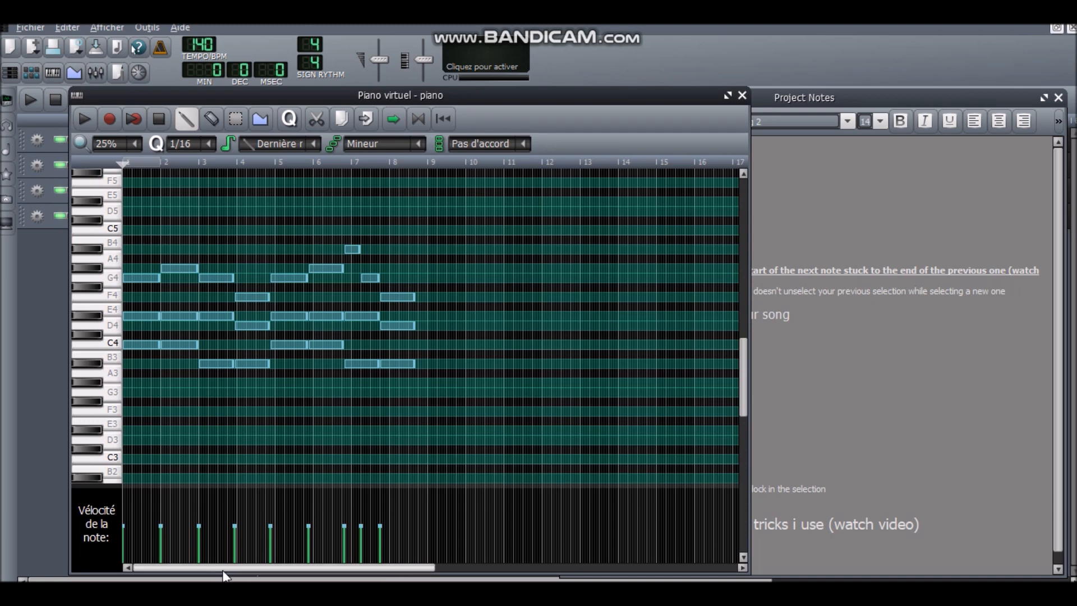
- Select the notes from bar 2 onward and duplicate them so the copies start at bar 9
drag(475, 230, 179, 393)
click(834, 203)
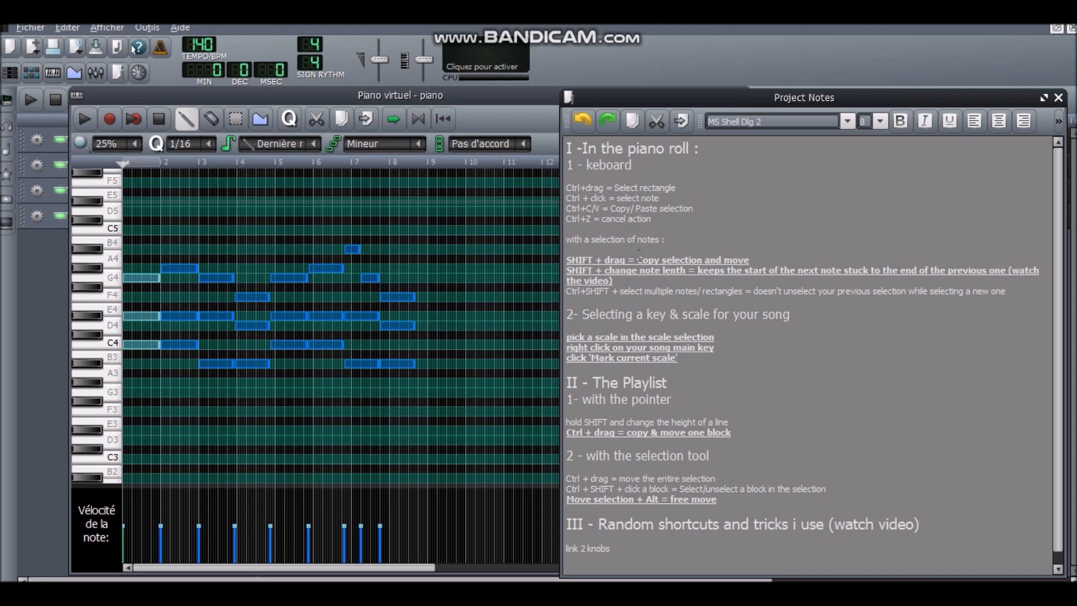
drag(349, 250, 617, 246)
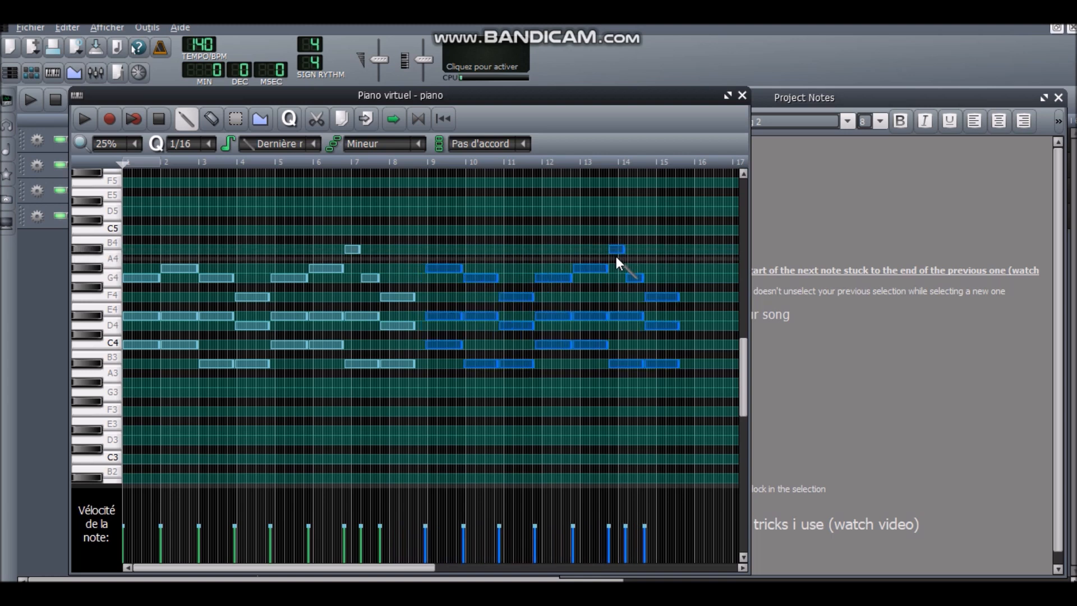
- Delete the duplicated notes and undo the stray note at bar 10
key(Delete)
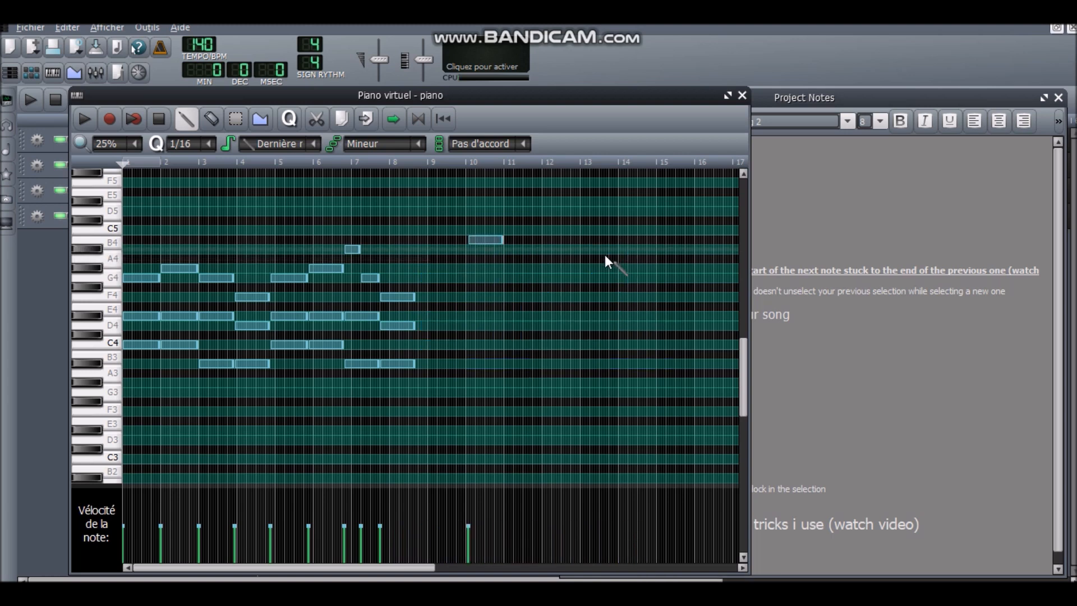
key(ctrl+z)
click(785, 211)
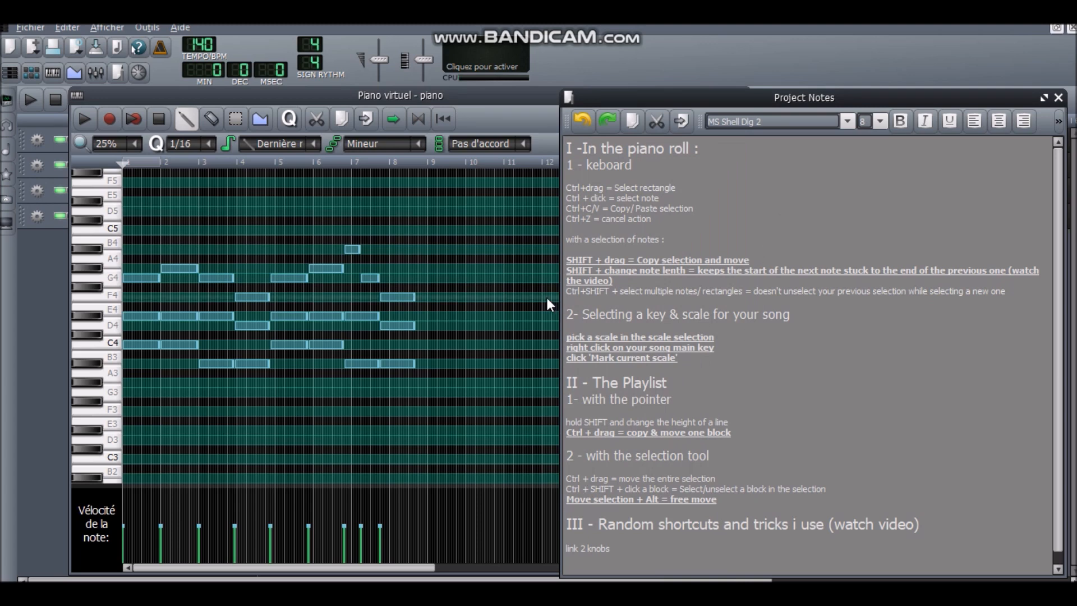
- Select the notes from bar 5 onward, lengthen them together without gaps up to bar 9, and close the piano roll
drag(463, 236, 303, 403)
mouse_move(359, 249)
mouse_down()
mouse_move(440, 262)
mouse_move(362, 255)
mouse_move(369, 250)
mouse_up()
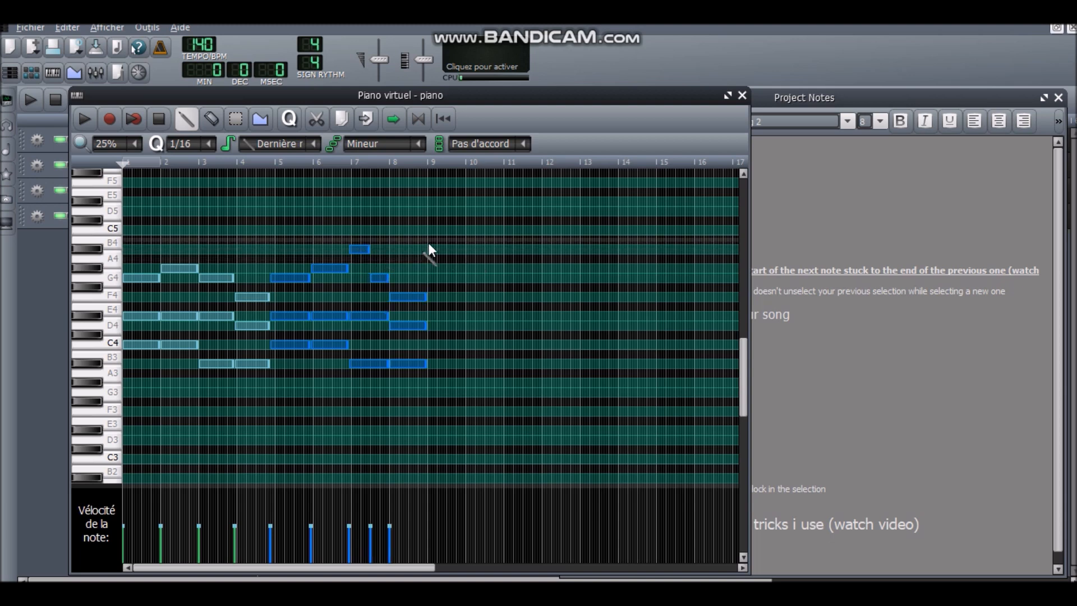
click(740, 95)
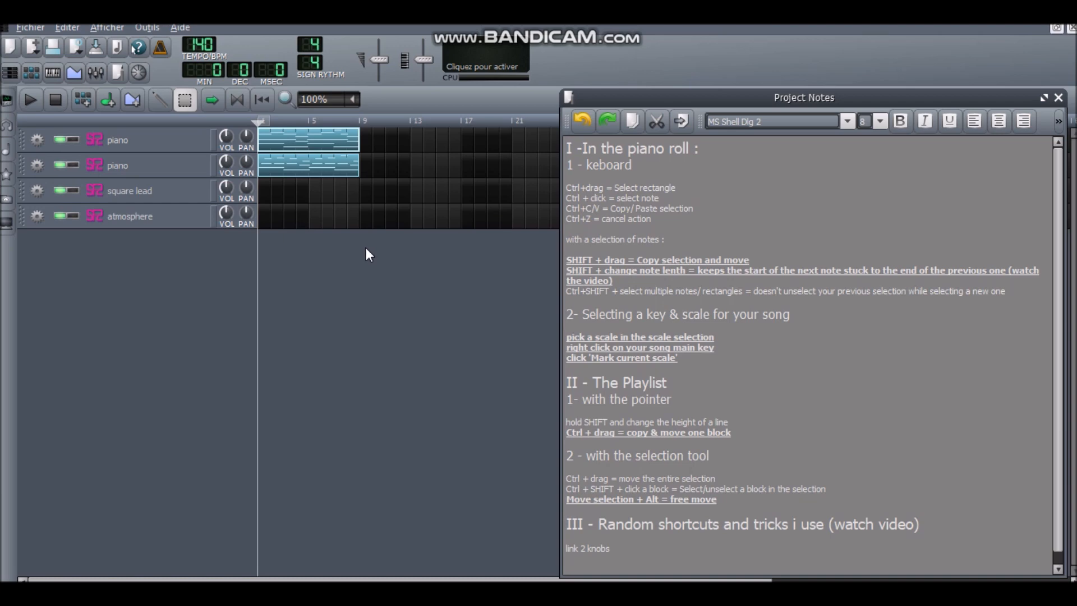
- In the first track's piano clip, choose the Mineur scale and mark it on the keyboard from C4
double_click(306, 143)
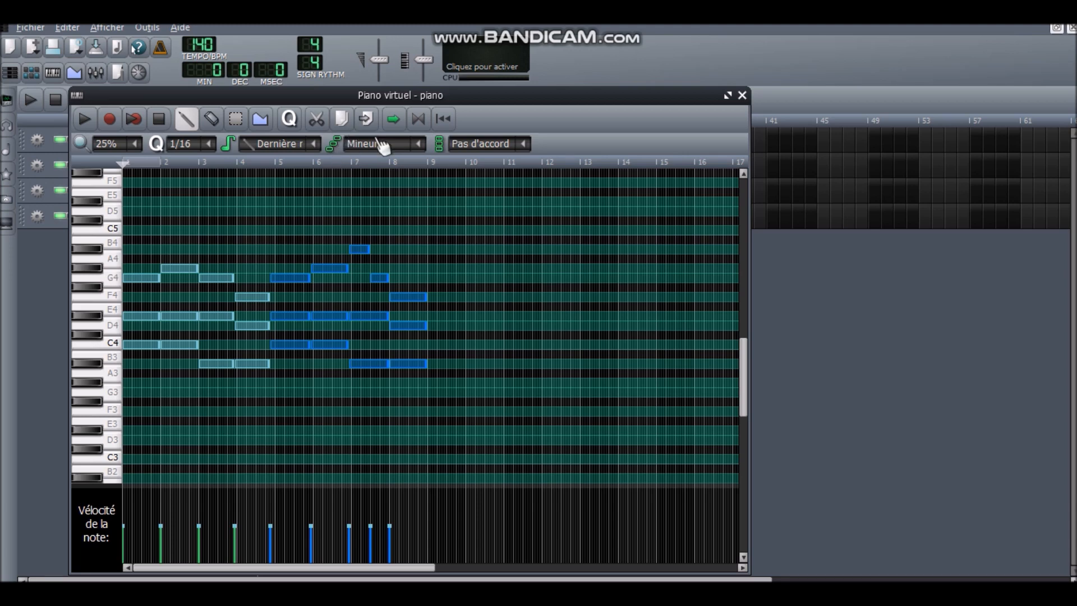
click(417, 144)
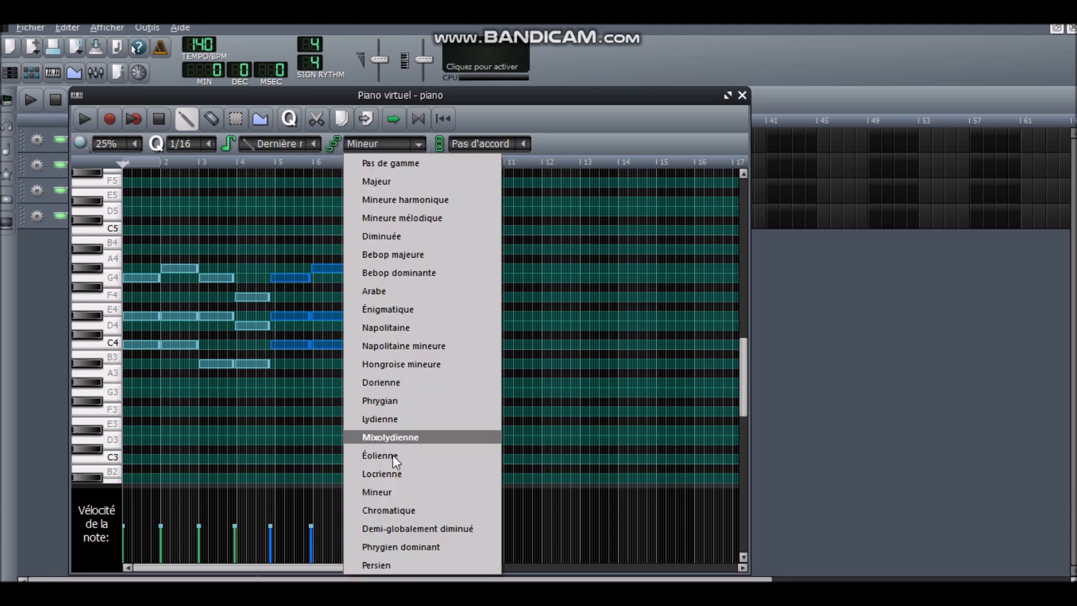
click(390, 492)
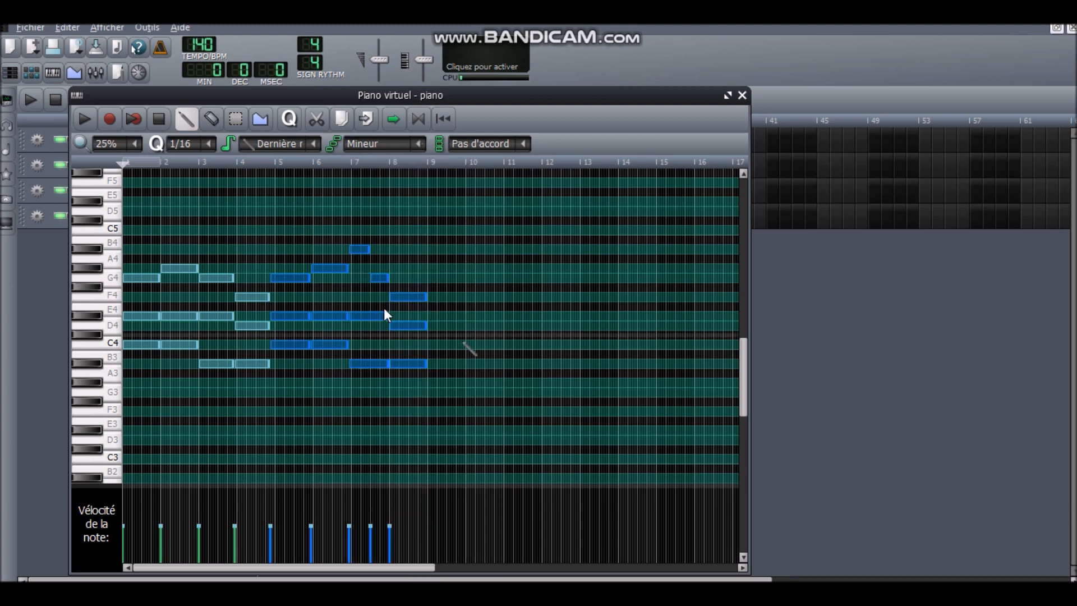
right_click(114, 342)
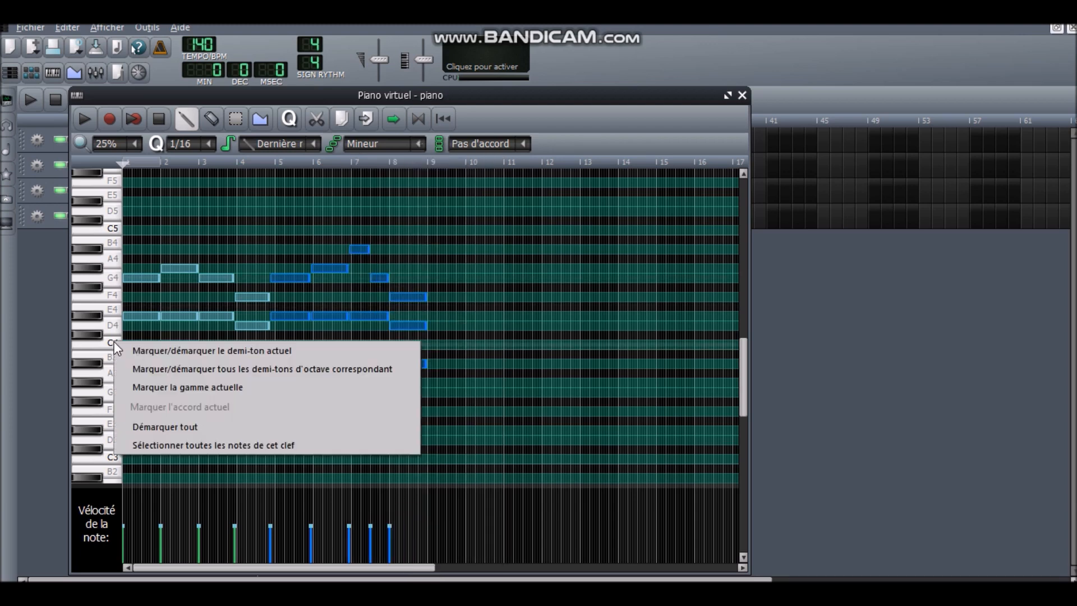
click(163, 386)
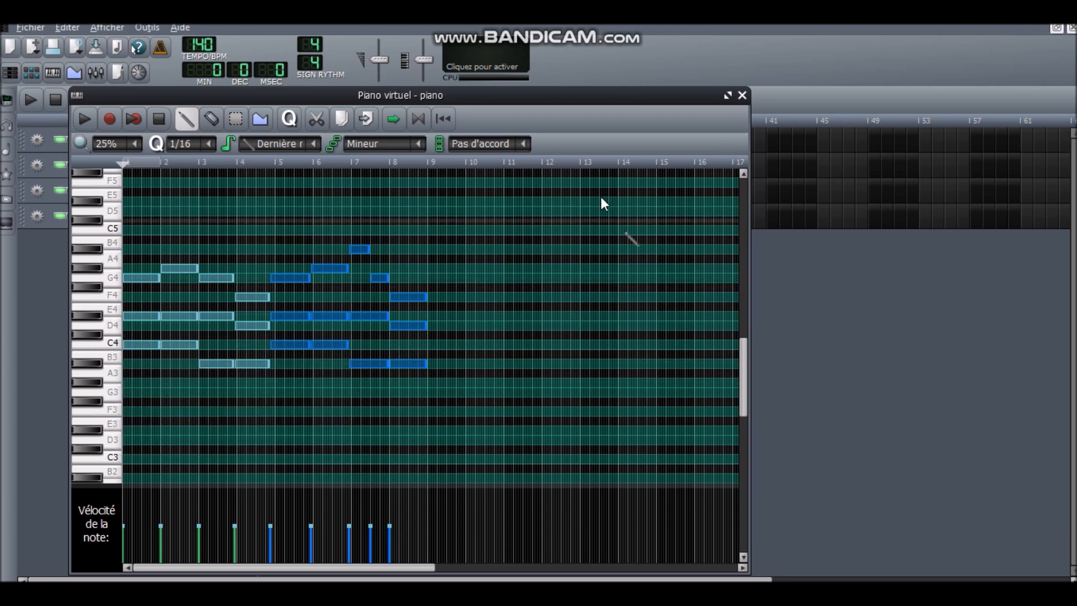
click(741, 96)
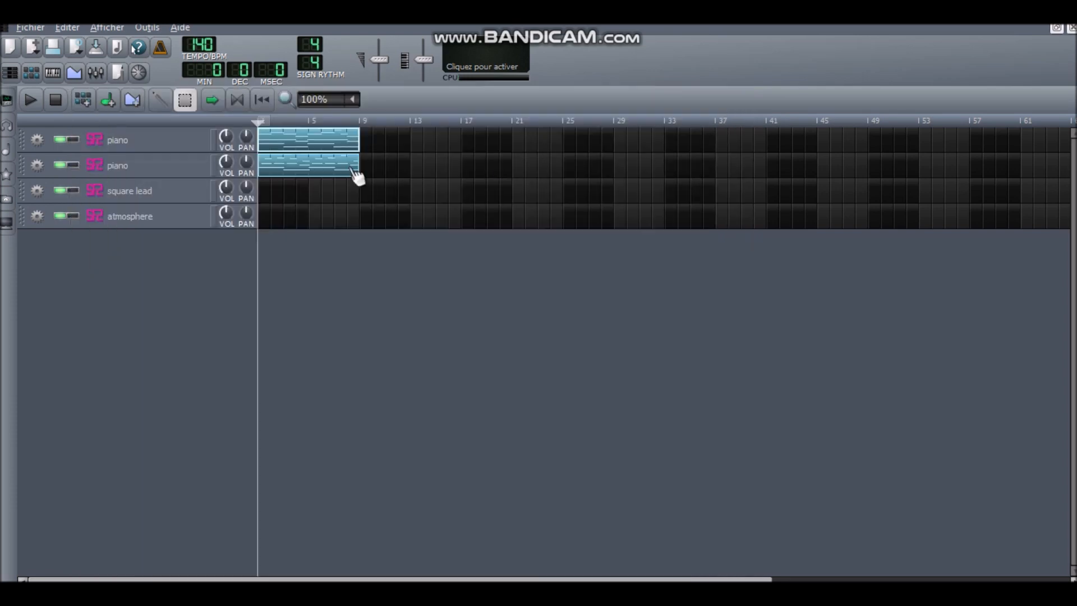
double_click(341, 147)
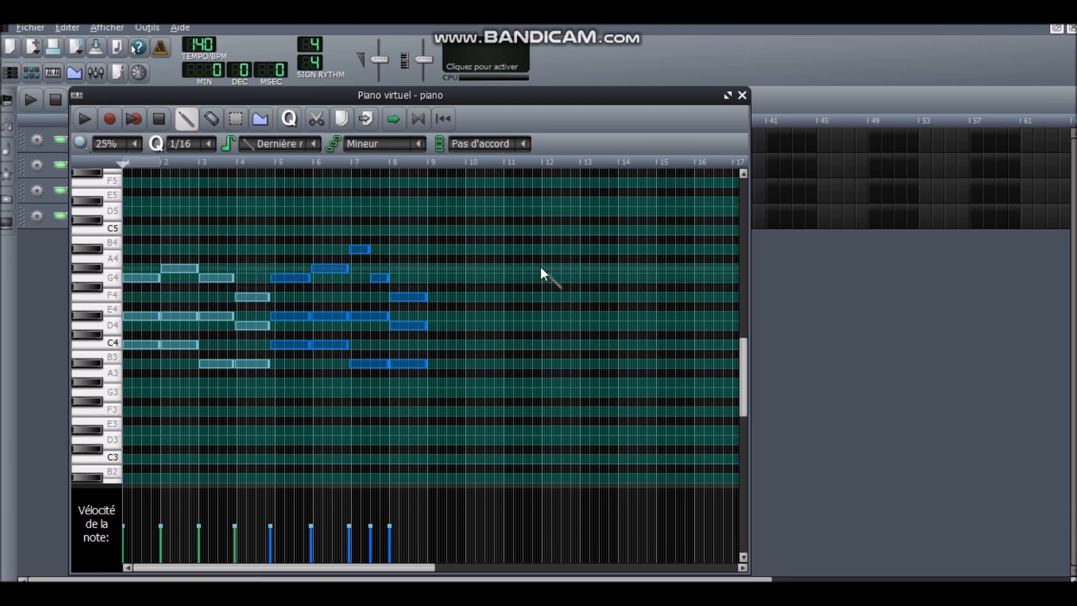
click(741, 96)
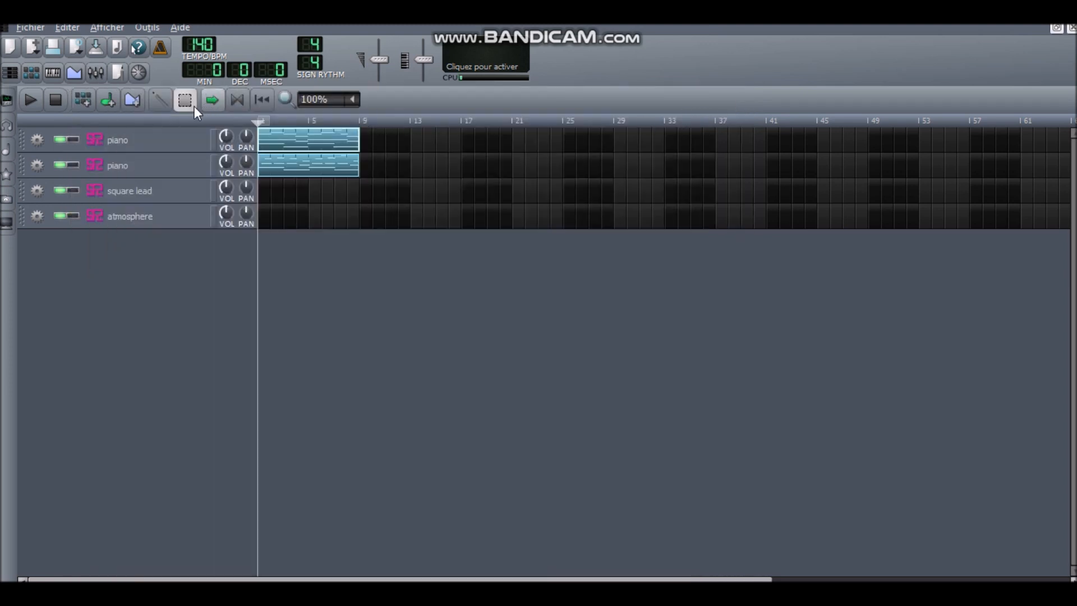
click(117, 72)
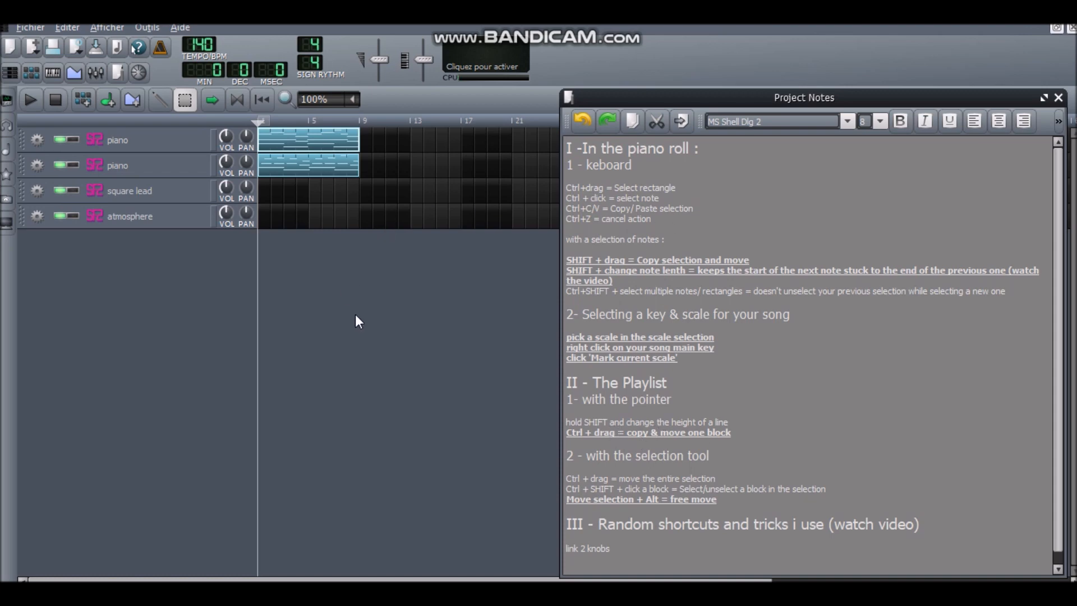
key(F10)
- Copy the second track's piano clip onto the square lead track at bar 16 and remove that copy
click(161, 101)
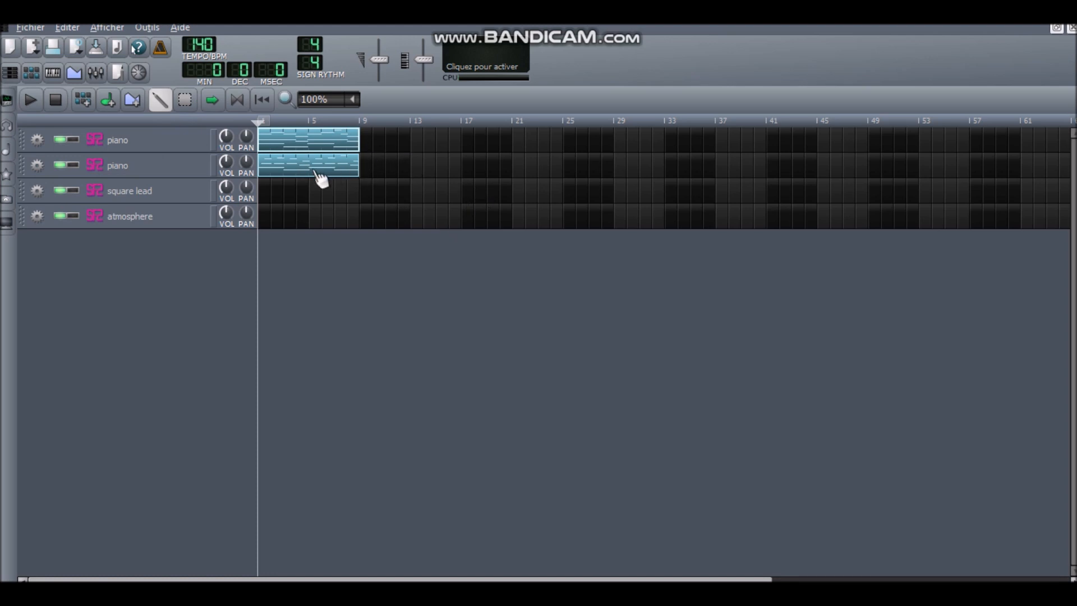
drag(321, 175, 476, 194)
drag(480, 190, 454, 190)
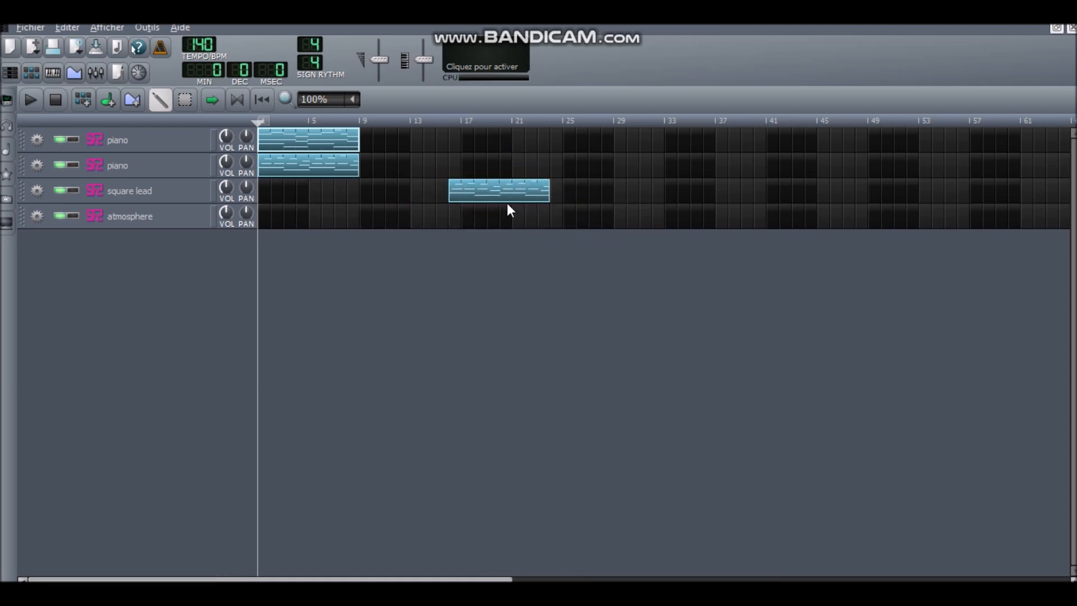
middle_click(537, 197)
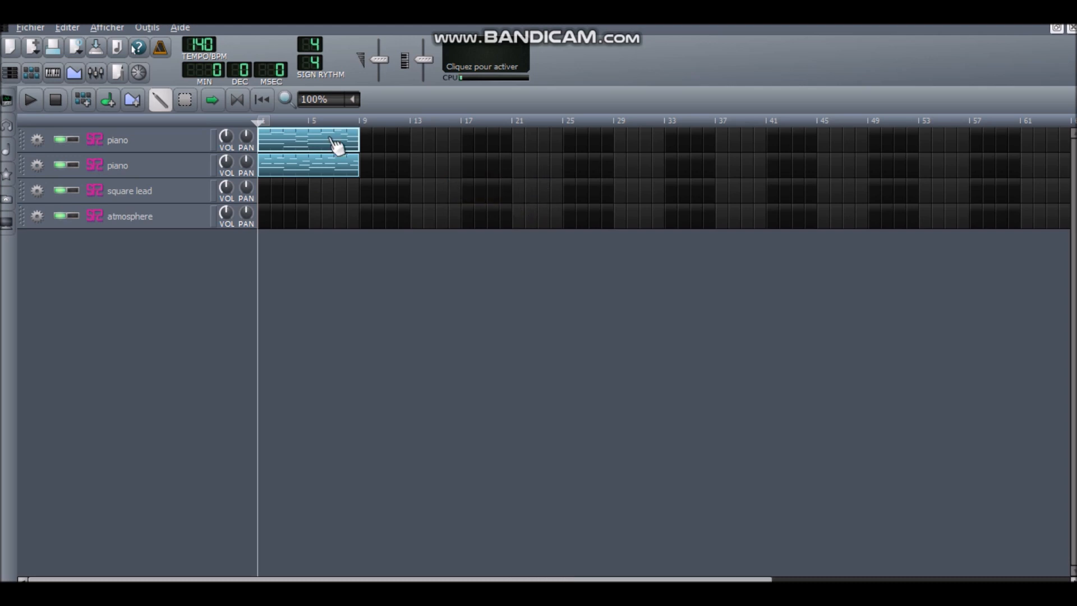
- Copy the second track's piano clip to bars 9, 17, 25 and 33, and onto the atmosphere track at bar 6
drag(327, 176, 407, 176)
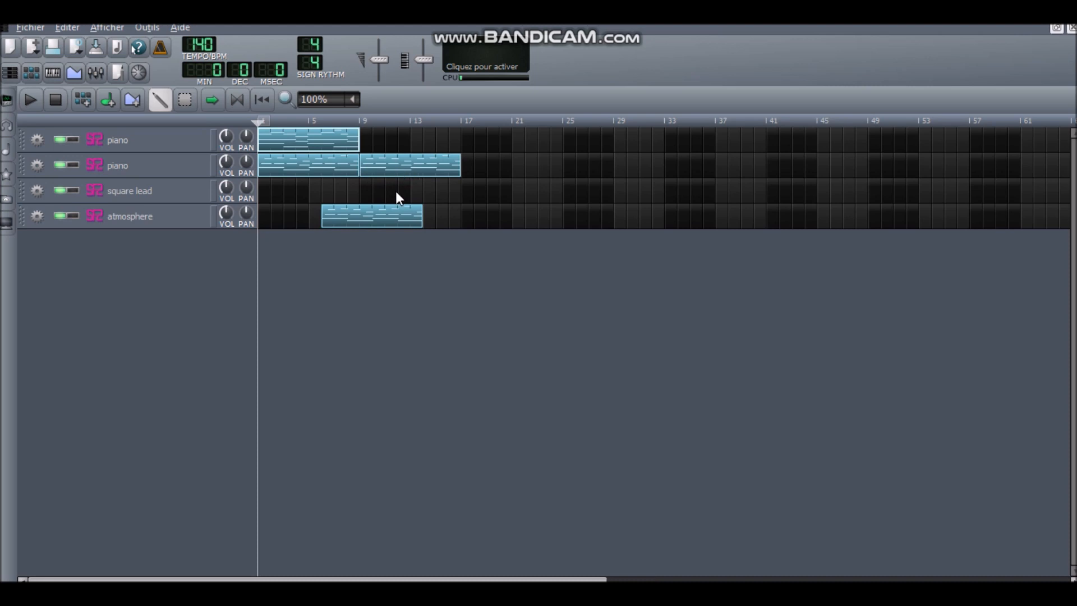
click(193, 96)
drag(486, 156, 335, 164)
drag(335, 164, 745, 173)
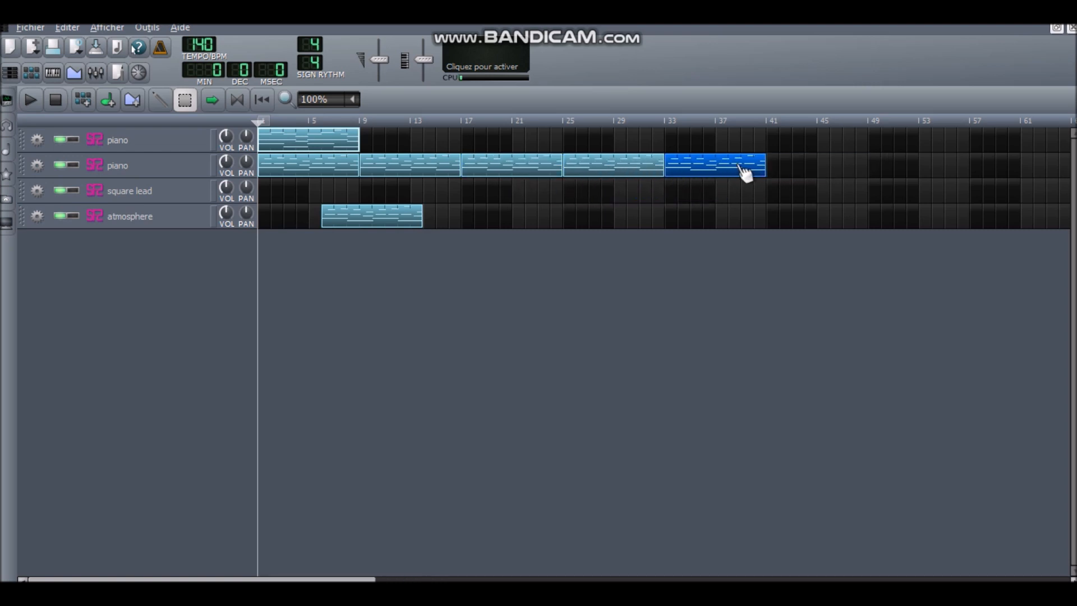
- Delete the copied clips at bars 33, 25, 17 and 9 on the second piano track
key(Delete)
click(593, 172)
key(Delete)
click(537, 167)
key(Delete)
click(436, 167)
key(Delete)
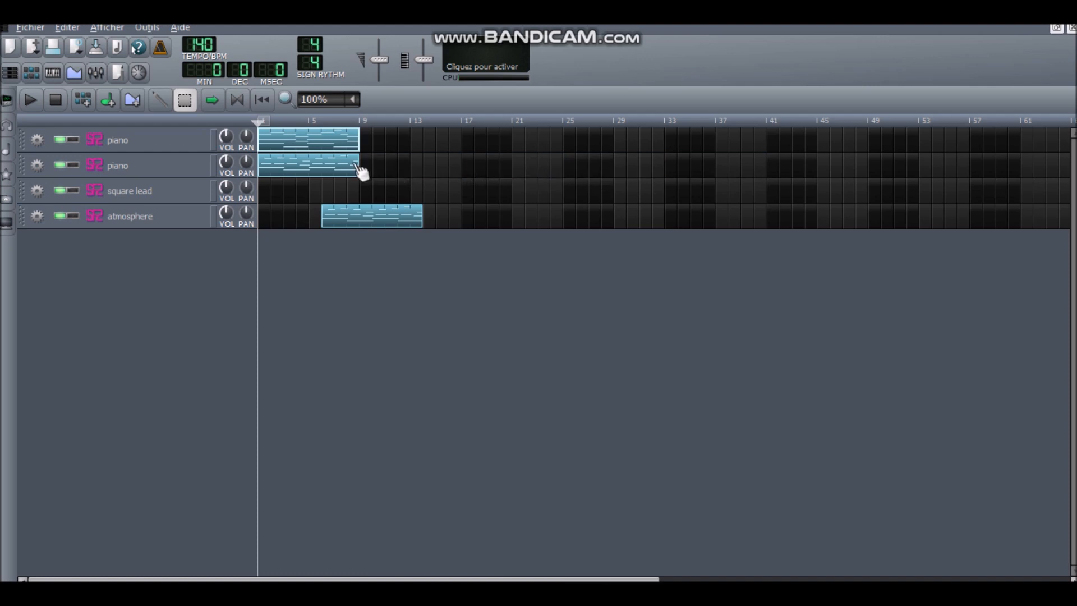
- Remove the clips from both piano tracks and the atmosphere track, and undo these removals
middle_click(355, 163)
middle_click(343, 139)
middle_click(370, 211)
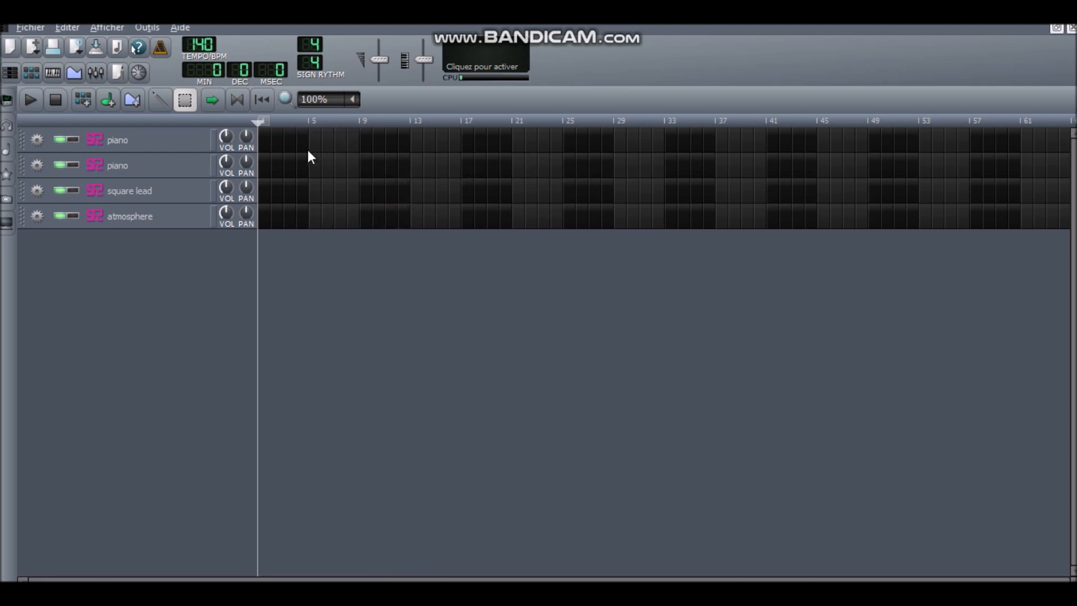
key(ctrl+z)
key(ctrl+z)
key(ctrl+z)
key(ctrl+z)
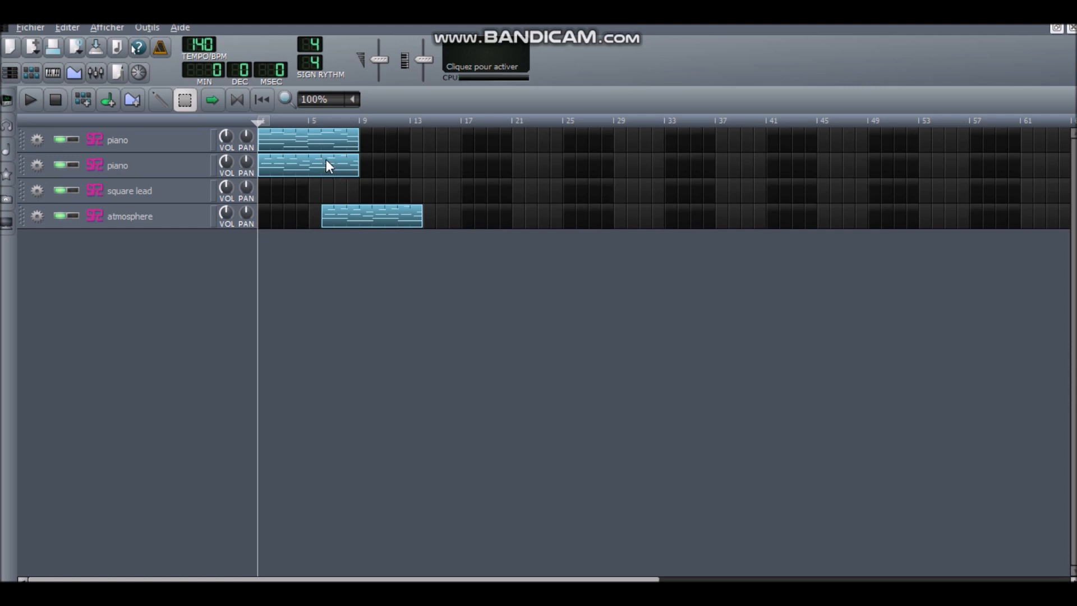
- Remove the copied clip from the atmosphere track
middle_click(376, 213)
middle_click(391, 169)
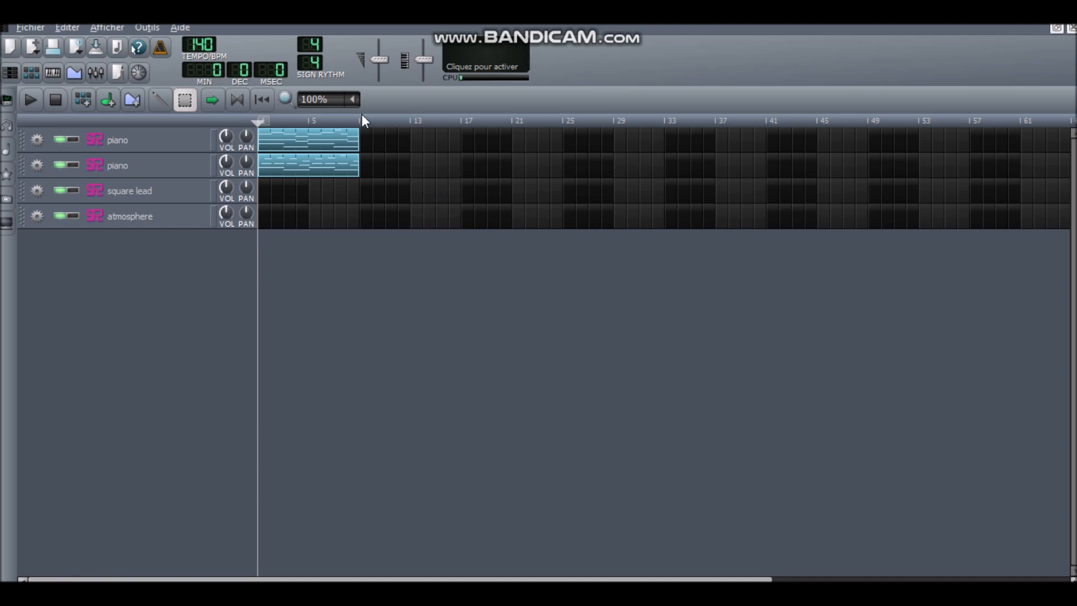
- In the first track's piano clip, select the notes from bar 4 onward and delete them
double_click(329, 145)
drag(399, 340, 267, 413)
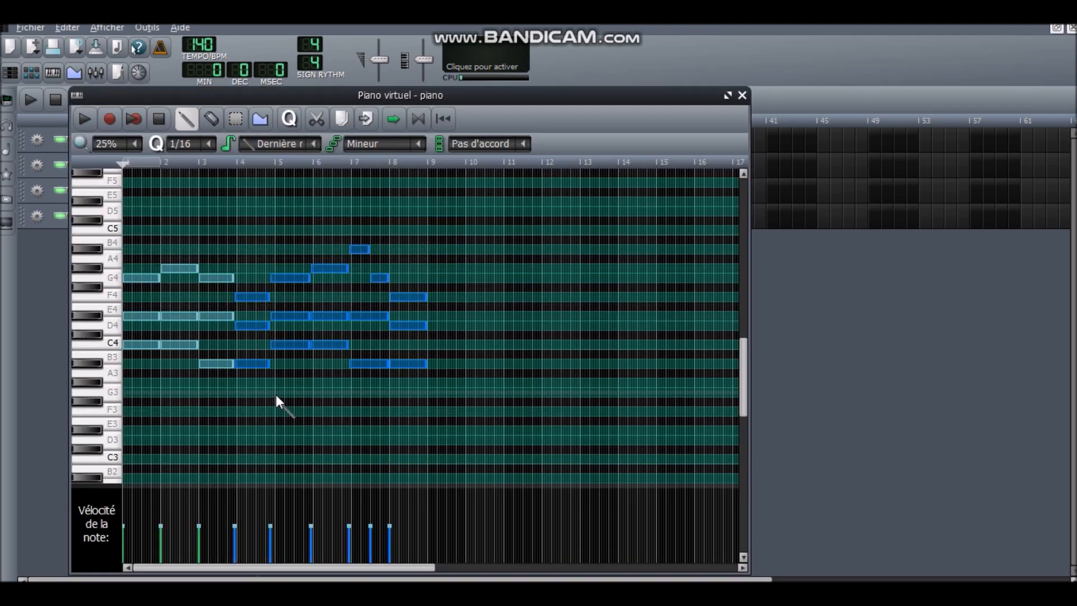
key(Delete)
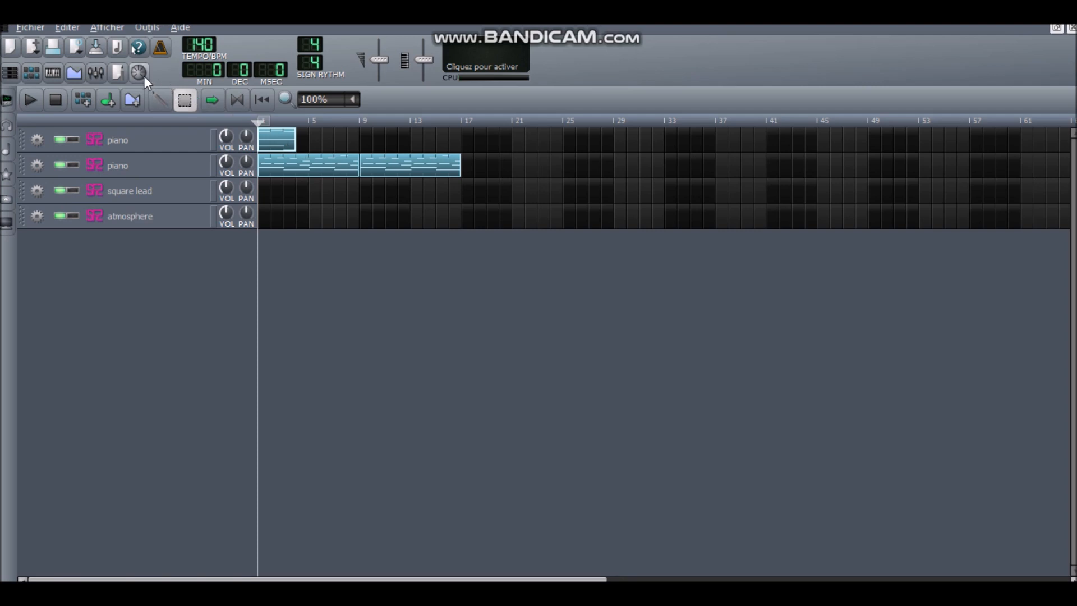
click(118, 73)
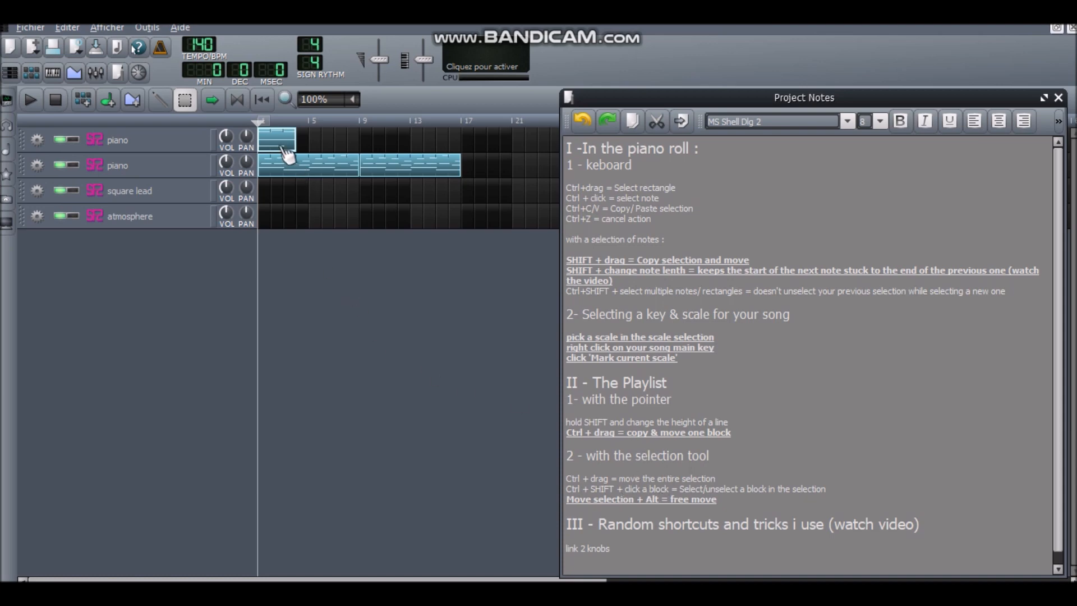
click(1058, 98)
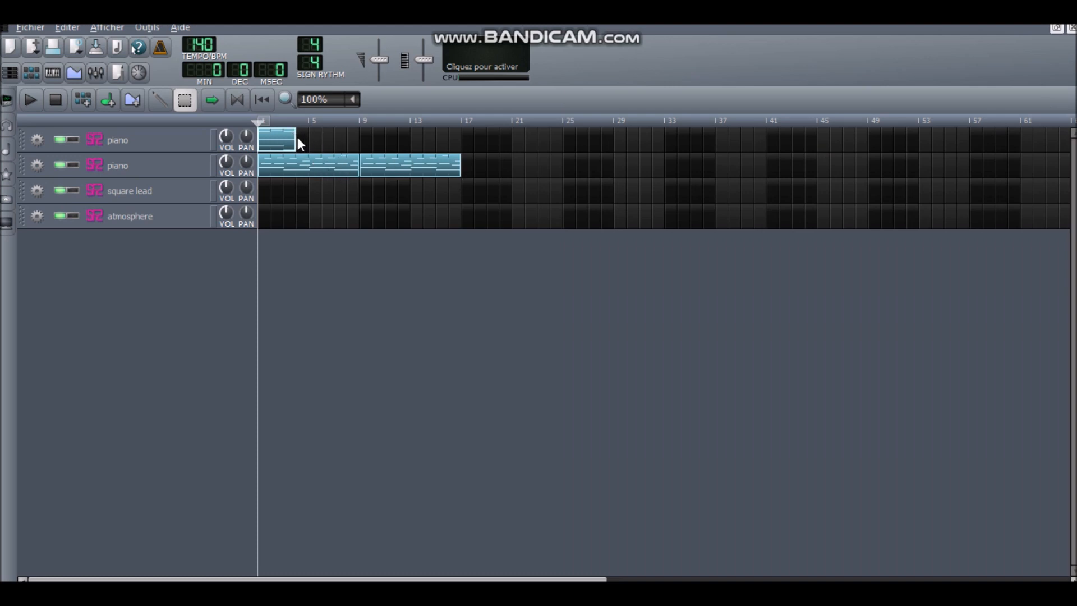
- Select the first track's shortened piano clip and move it freely off the grid to start slightly after bar 1
click(281, 147)
mouse_move(282, 147)
mouse_down()
mouse_move(481, 147)
mouse_move(273, 160)
mouse_up()
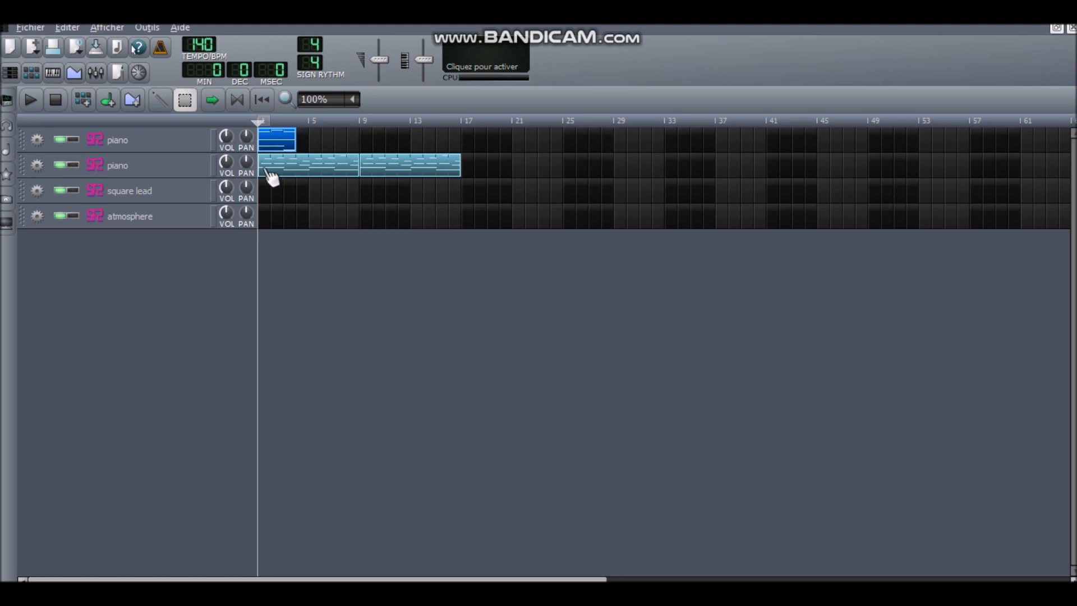
click(283, 138)
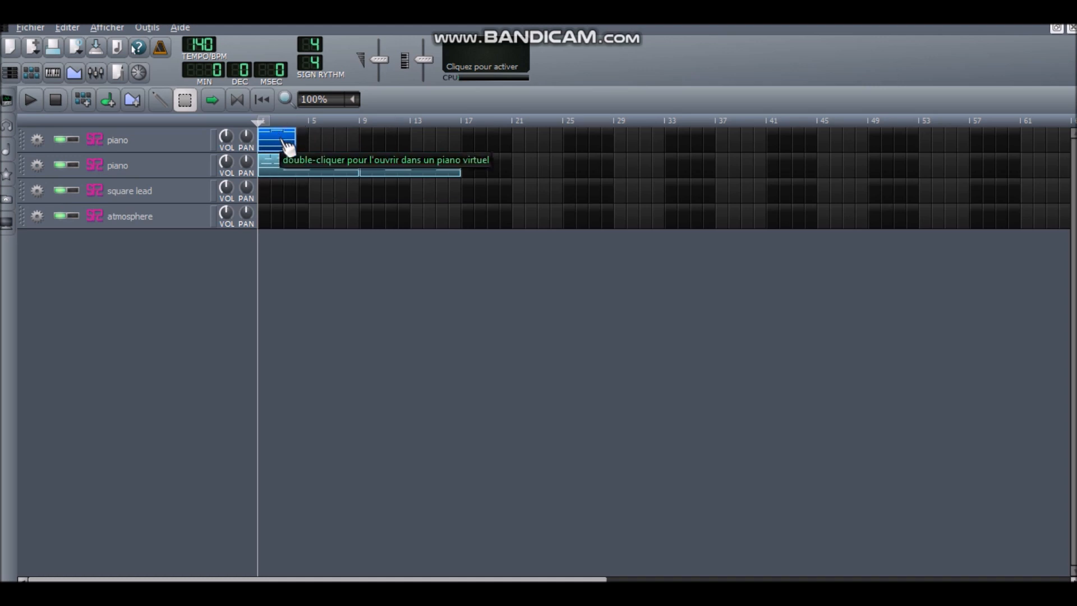
mouse_move(283, 144)
mouse_down()
mouse_move(294, 143)
mouse_move(280, 144)
mouse_up()
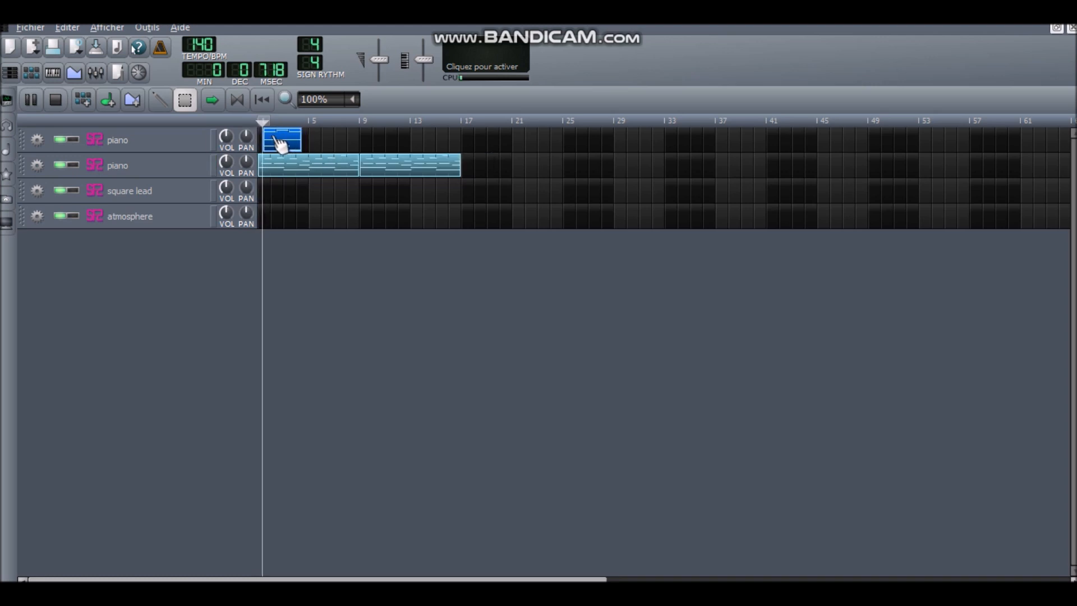
mouse_move(278, 135)
mouse_down()
mouse_move(309, 146)
mouse_move(263, 141)
mouse_up()
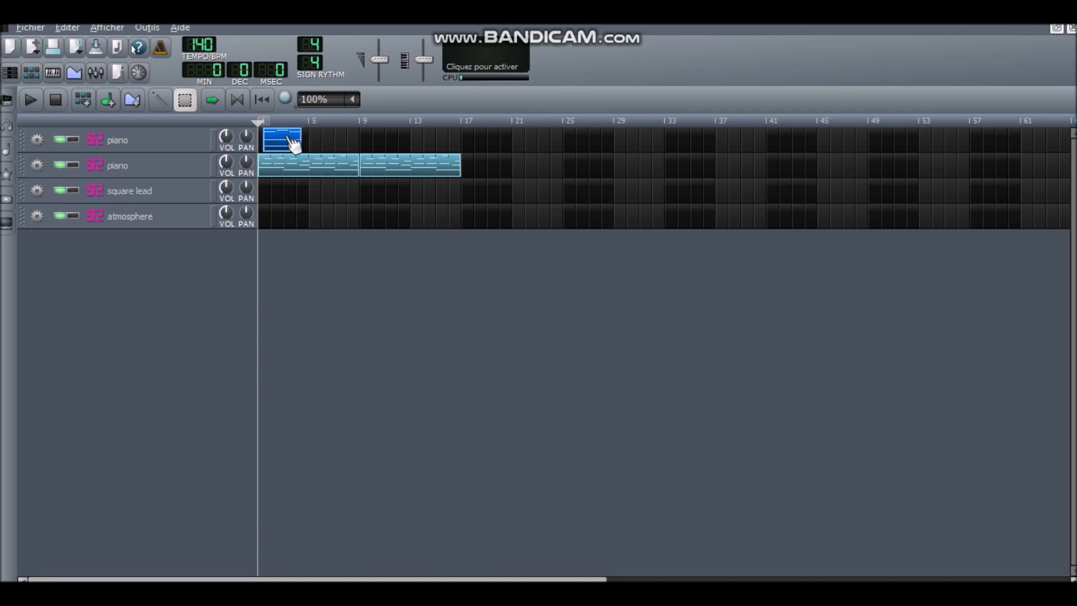
- Move the first track's piano clip back to the start of bar 1 and close the song editor and piano roll
mouse_move(284, 147)
mouse_down()
mouse_move(300, 154)
mouse_move(266, 147)
mouse_up()
click(1071, 29)
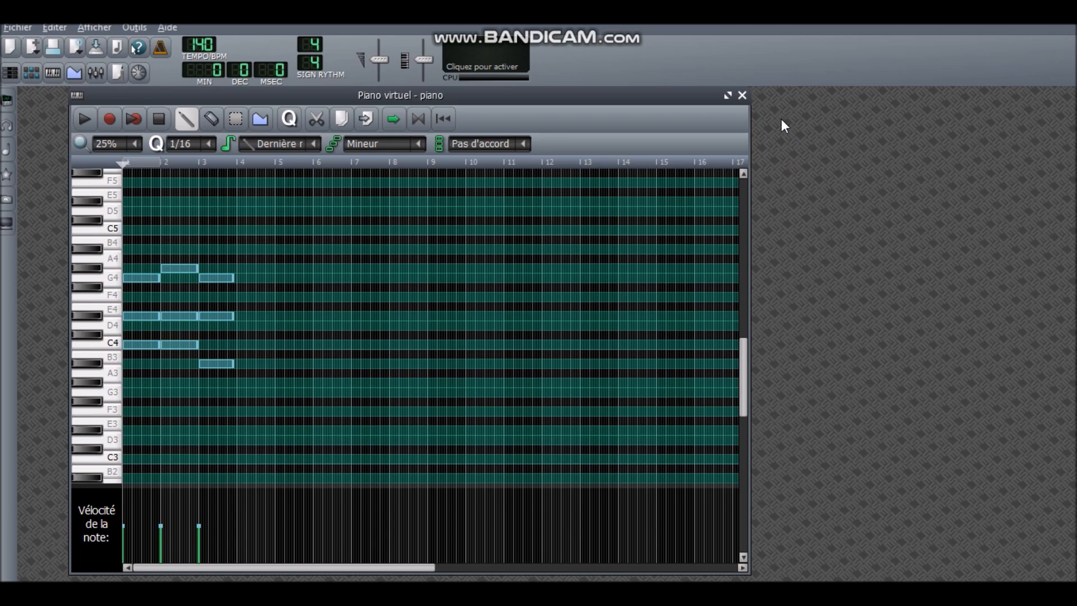
click(741, 97)
- Open the effects mixer and compare the effect chains of the Pianos, square lead and Atmosphere channels
click(94, 75)
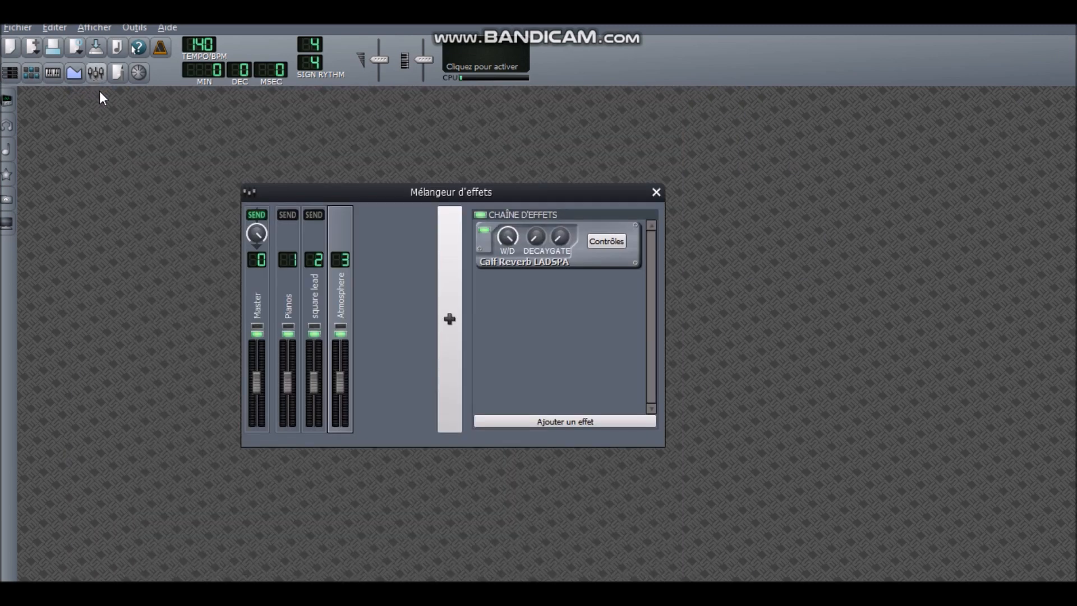
drag(513, 199, 534, 167)
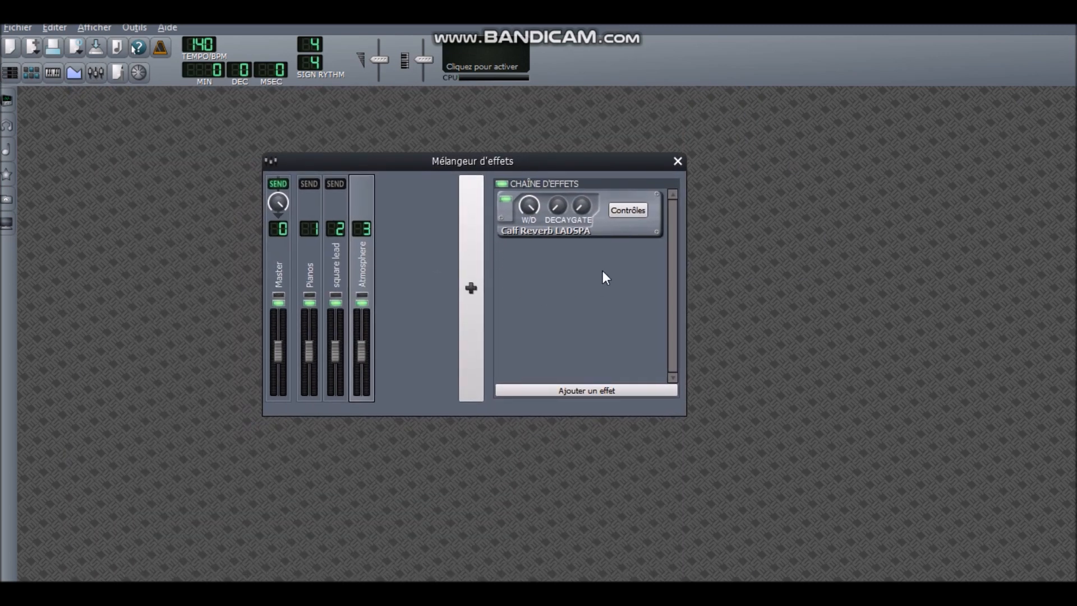
click(310, 264)
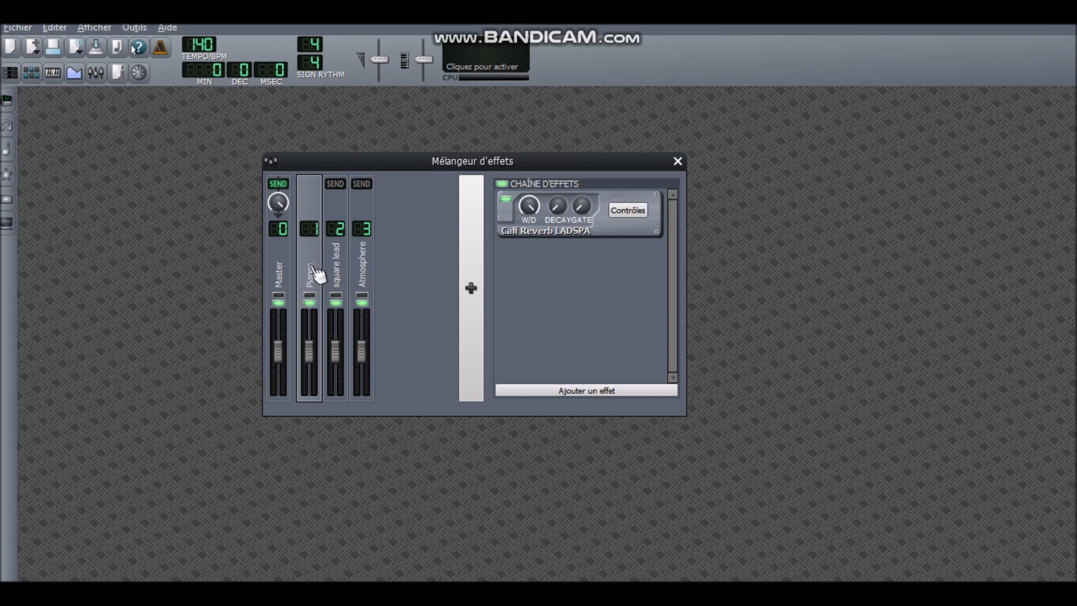
click(366, 271)
click(319, 266)
click(339, 266)
click(361, 268)
click(314, 269)
click(367, 271)
click(321, 273)
click(365, 269)
click(315, 272)
- Open the Calf Reverb controls of the Pianos and Atmosphere channels and arrange them side by side with the mixer closed
click(617, 217)
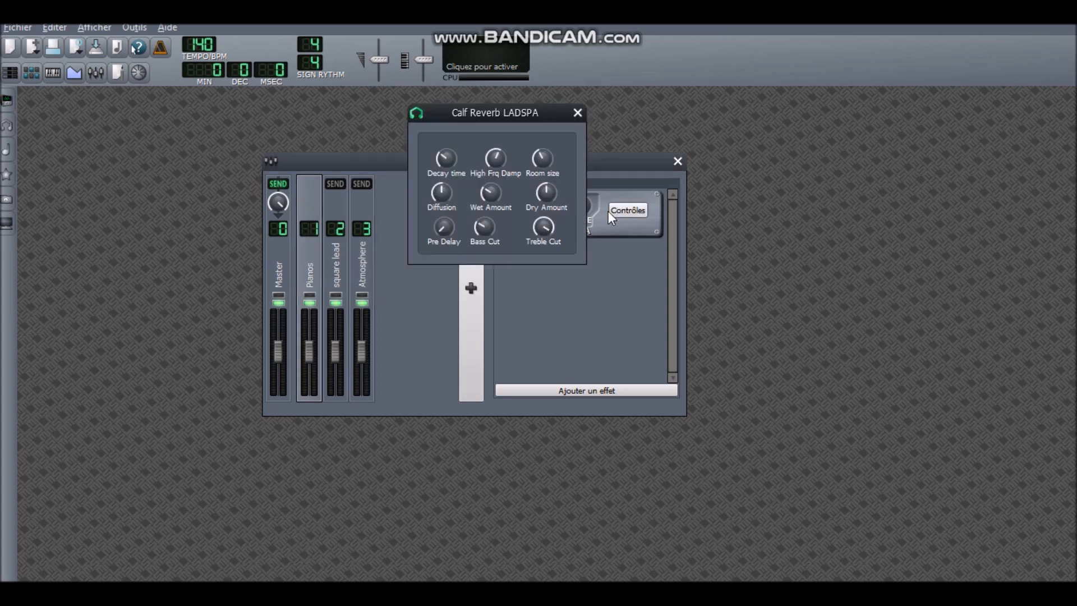
click(376, 277)
drag(505, 113, 318, 128)
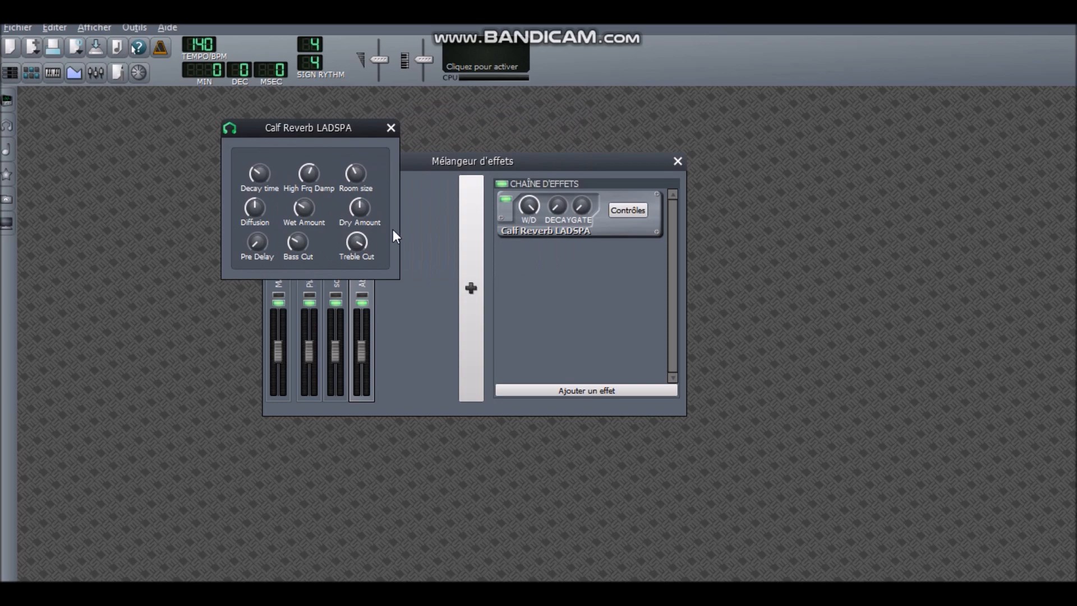
click(620, 206)
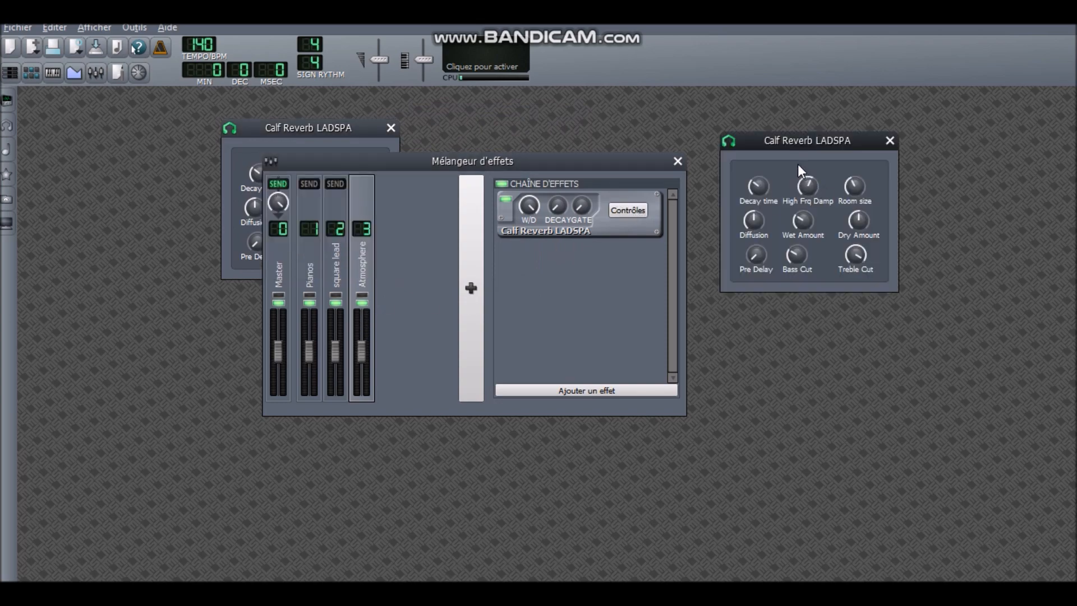
drag(800, 145, 764, 157)
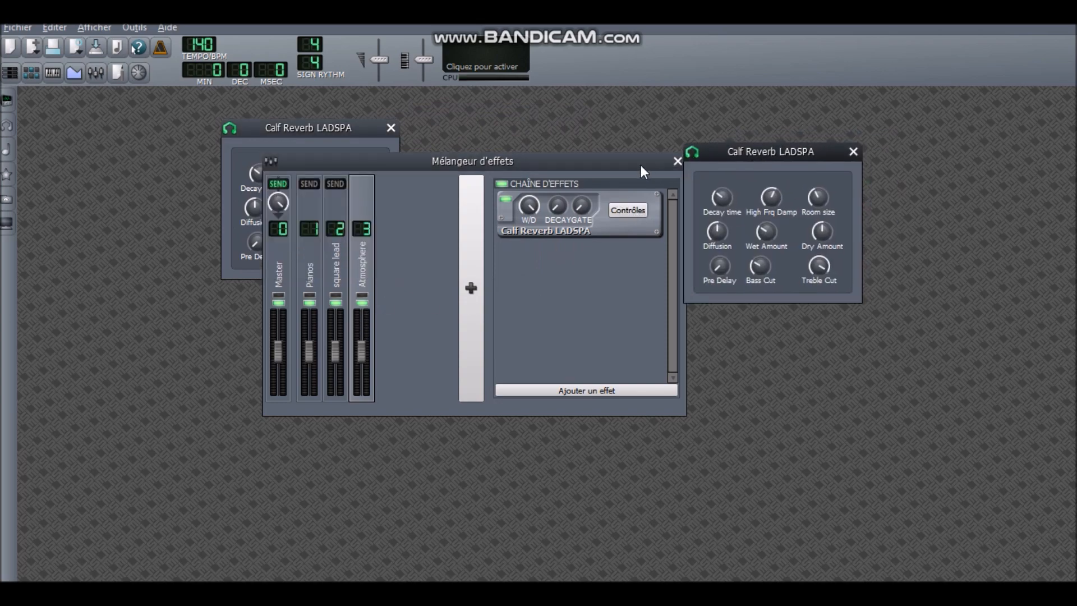
click(677, 161)
drag(366, 130, 629, 146)
- Set High Frq Damp to about 5342.27 in the Pianos channel's Calf Reverb
mouse_move(589, 192)
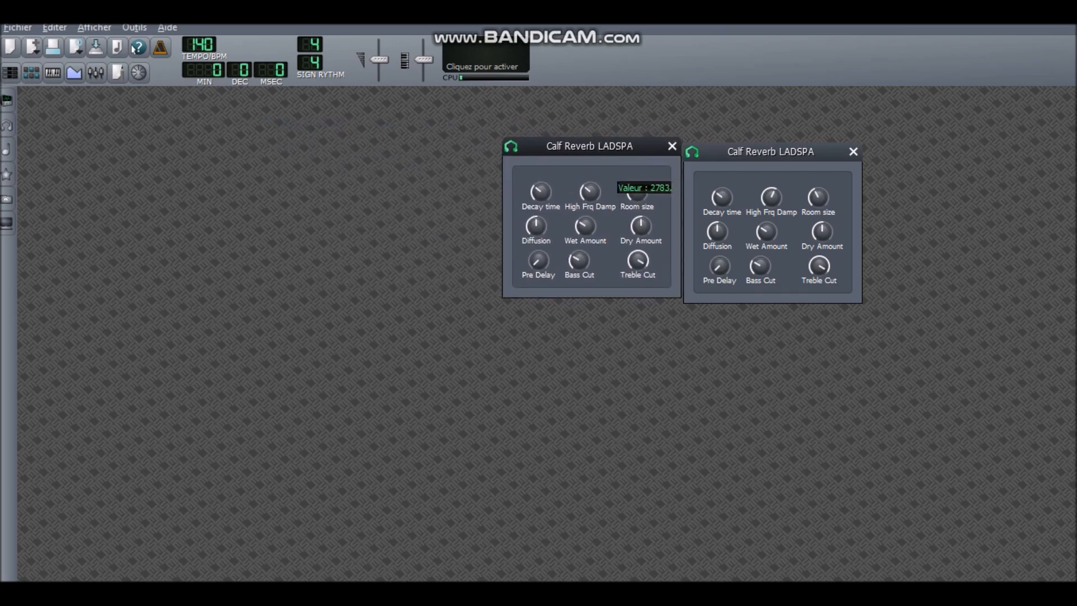
mouse_move(588, 192)
mouse_down()
mouse_move(589, 180)
mouse_move(605, 199)
mouse_up()
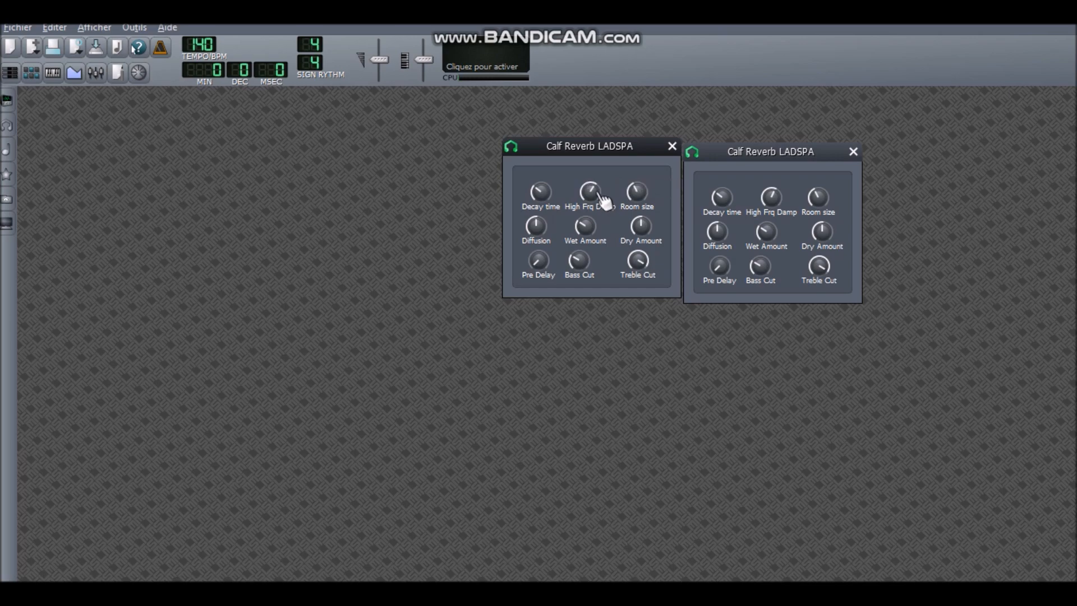
drag(603, 199, 675, 197)
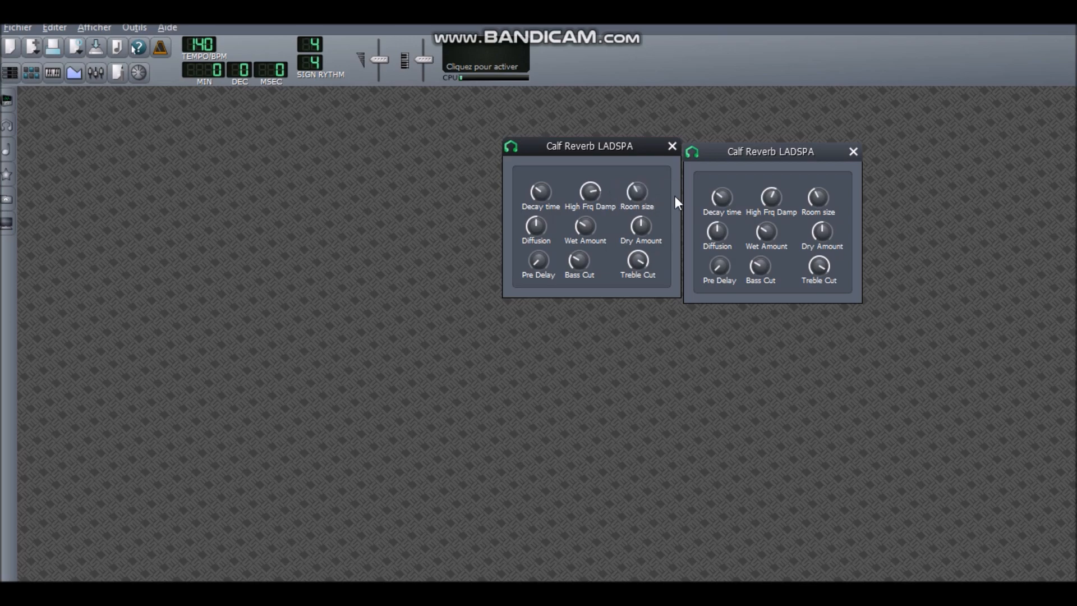
- Copy the High Frq Damp value from the Pianos reverb and paste it onto the same knob of the Atmosphere reverb
right_click(598, 196)
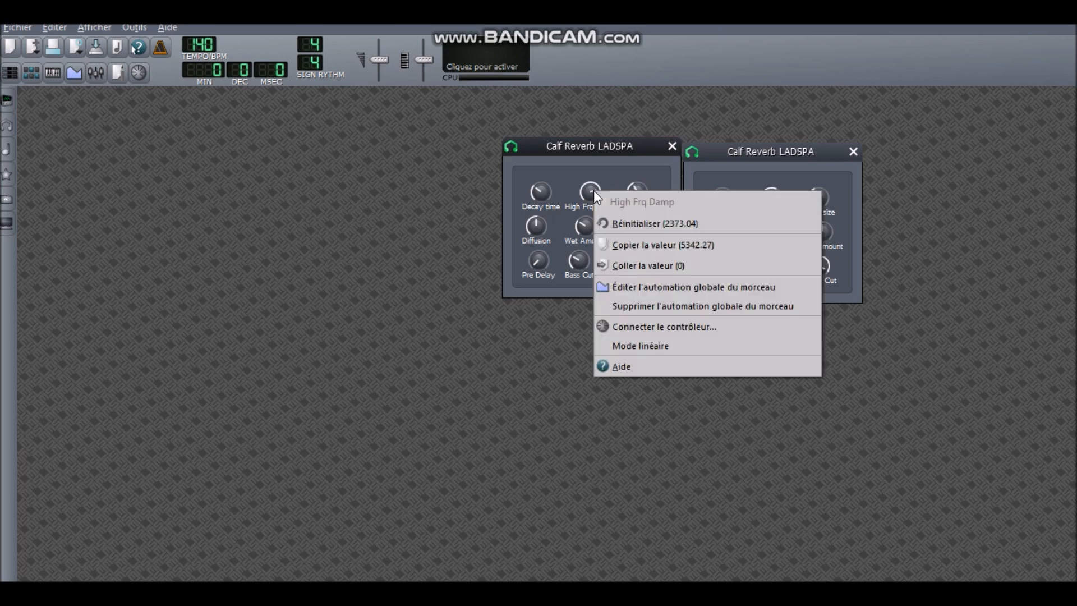
click(617, 243)
right_click(770, 197)
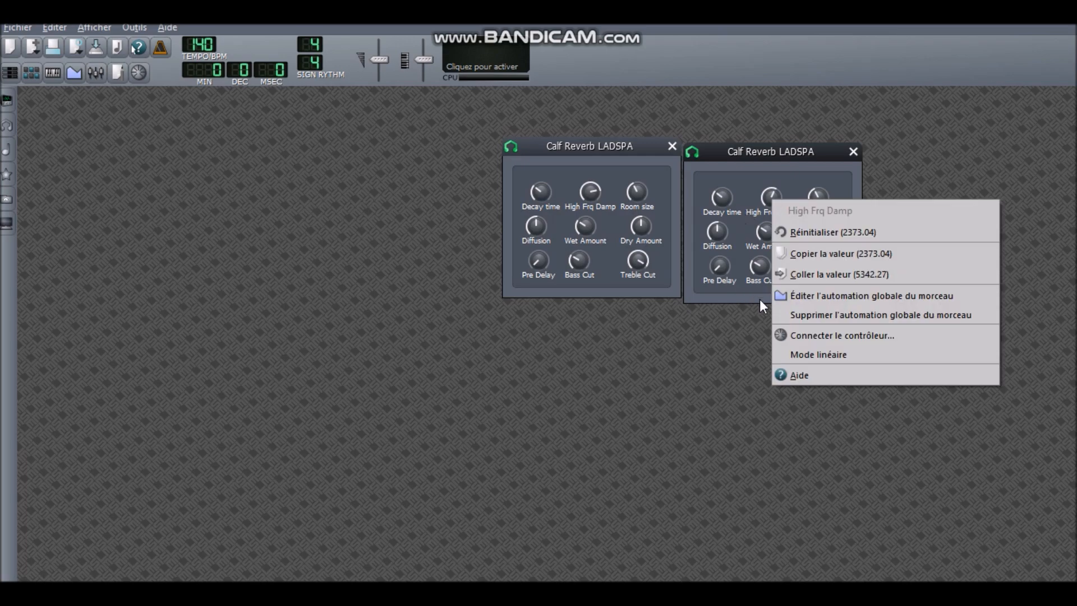
click(796, 274)
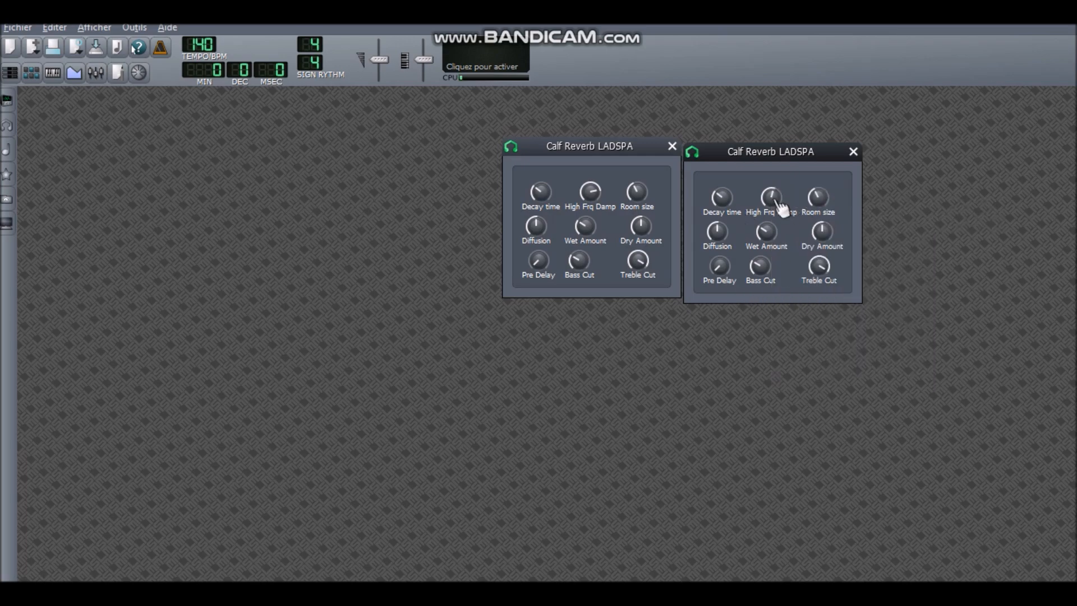
- Link the High Frq Damp knobs of the two reverbs, test the link by turning one, and close both reverb windows
drag(590, 194, 777, 203)
drag(770, 198, 774, 226)
click(672, 146)
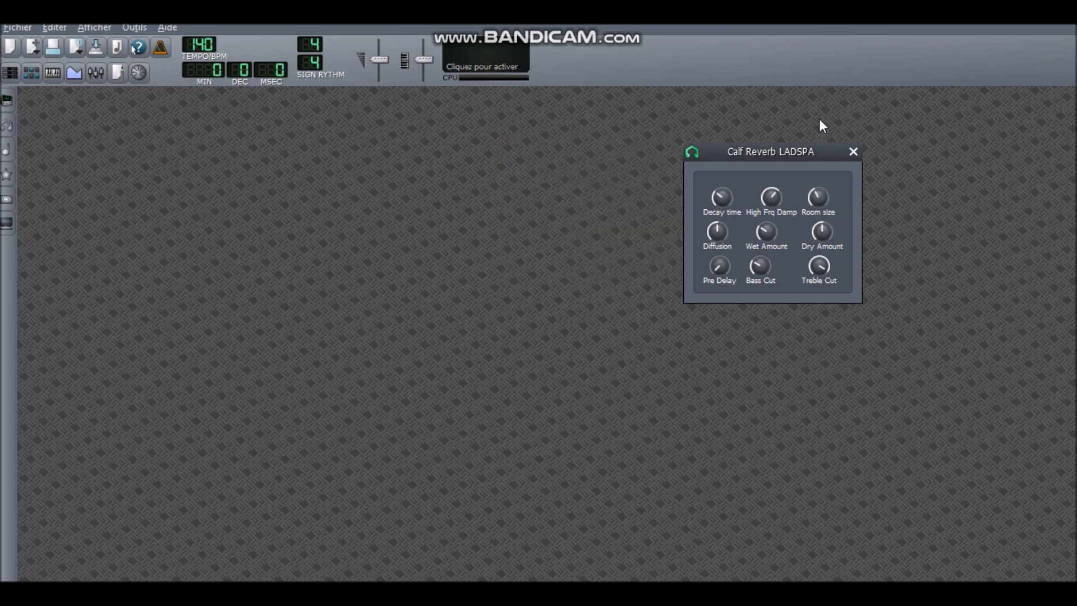
click(853, 152)
- Reopen the song editor and place the project notes window over its middle
click(10, 72)
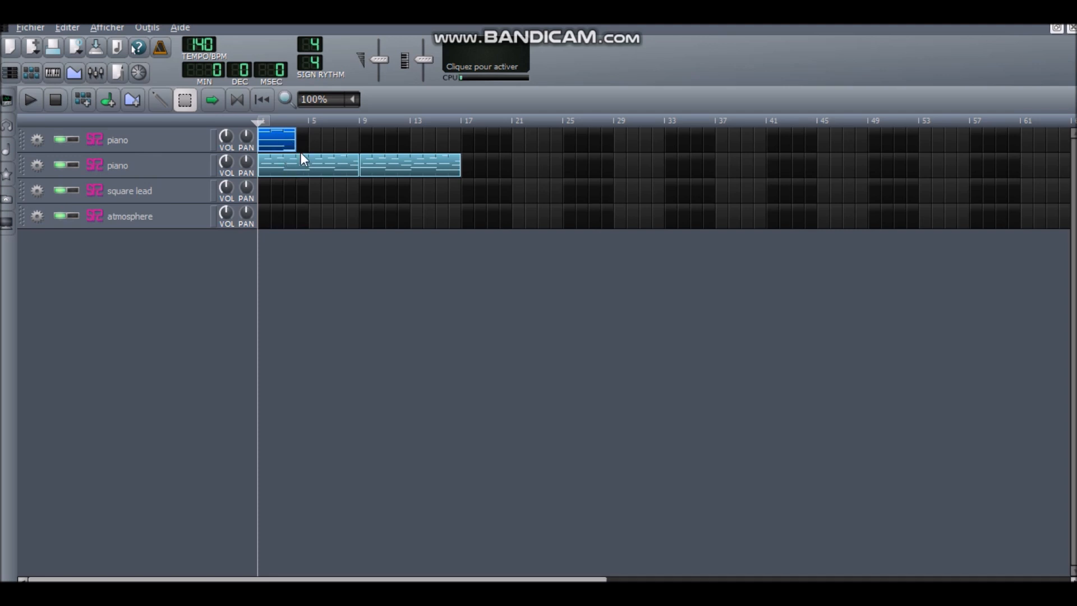
click(119, 72)
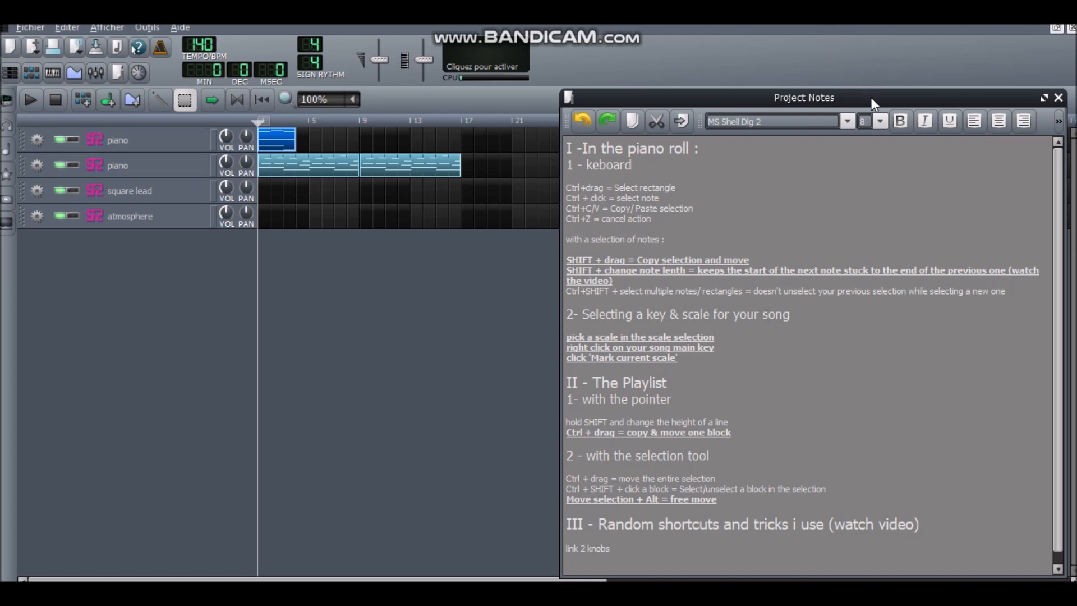
drag(870, 96, 643, 100)
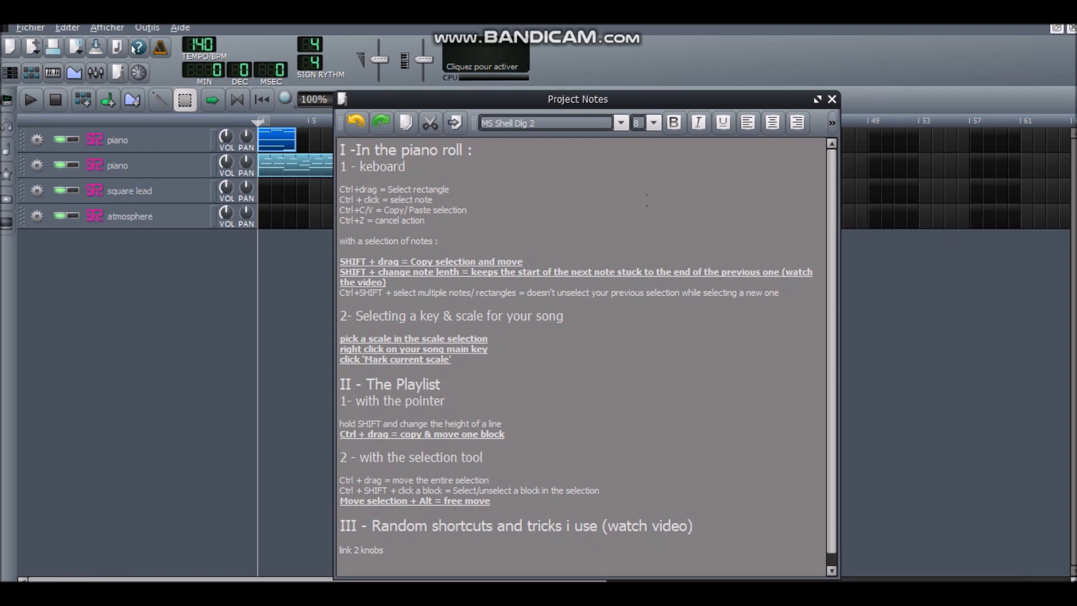